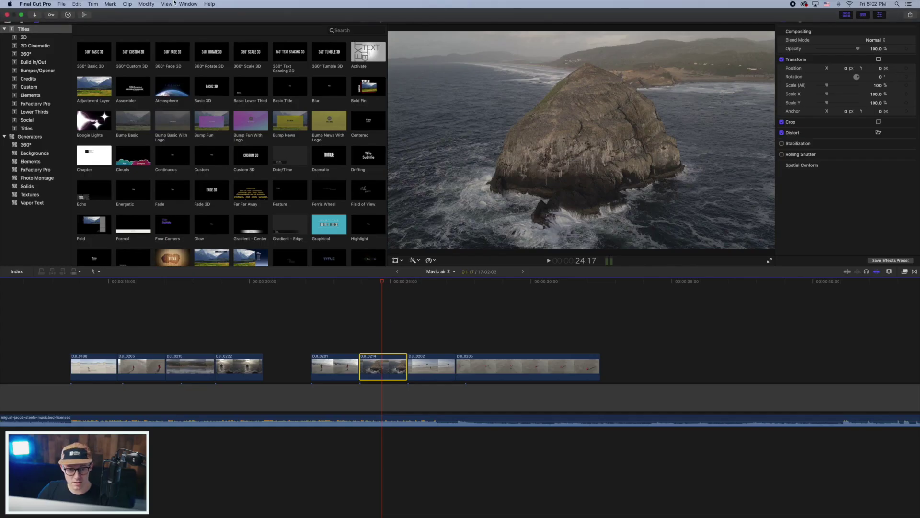
- Switch to the Color & Effects workspace so the scopes appear beside the viewer
click(186, 4)
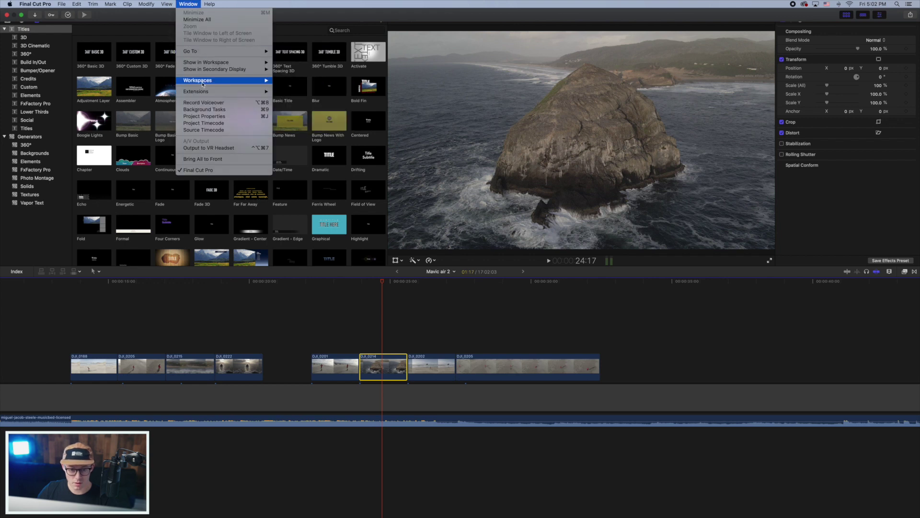
mouse_move(203, 84)
click(302, 97)
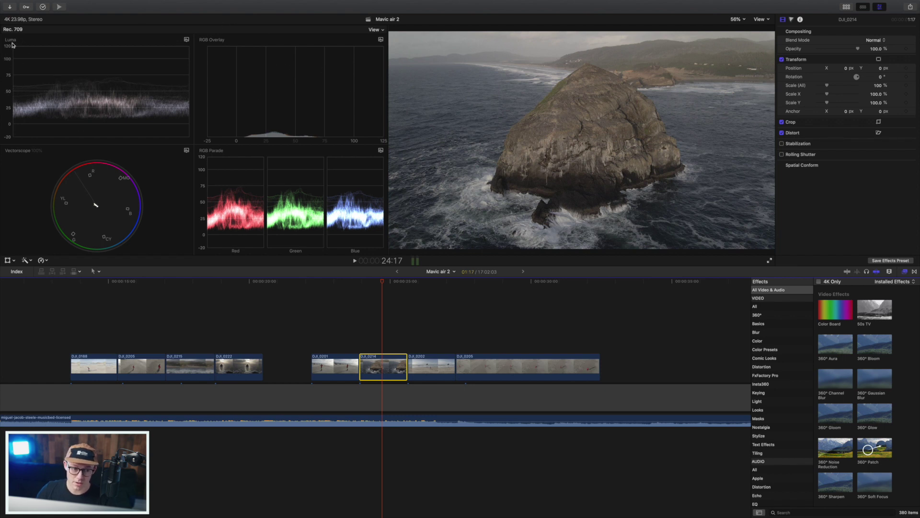
- Turn on a guide line for the luma waveform, then select clip DJI_0214 for colour correction
click(186, 39)
click(204, 61)
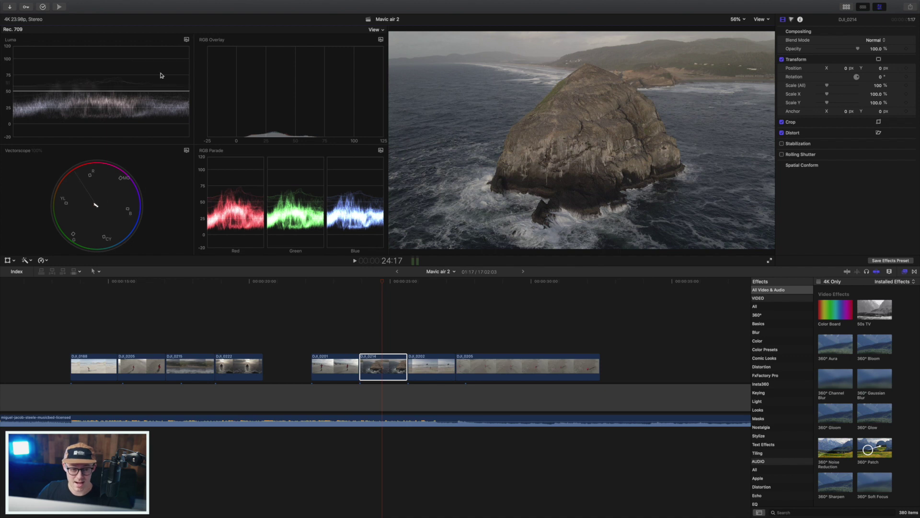
click(379, 358)
click(791, 19)
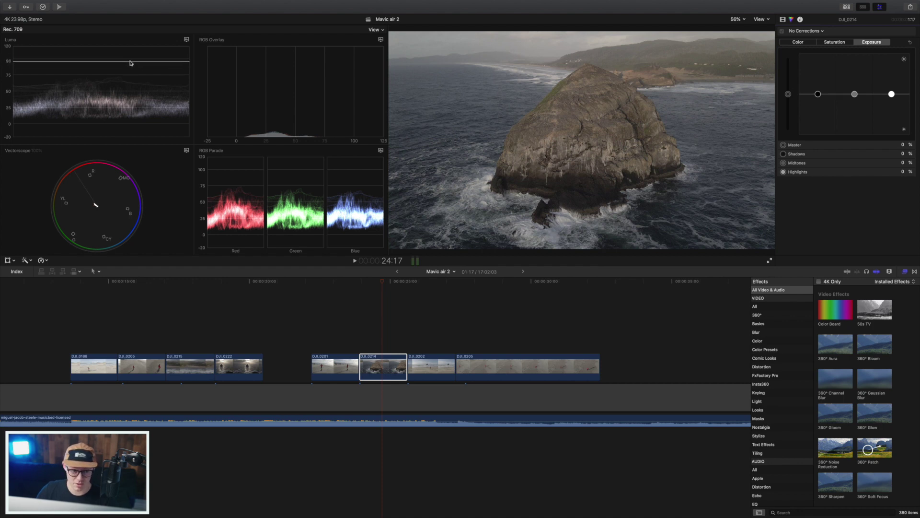
- On DJI_0214's Color Board, set shadows to -9%, highlights to 63% and master saturation to 80%
drag(818, 94, 820, 98)
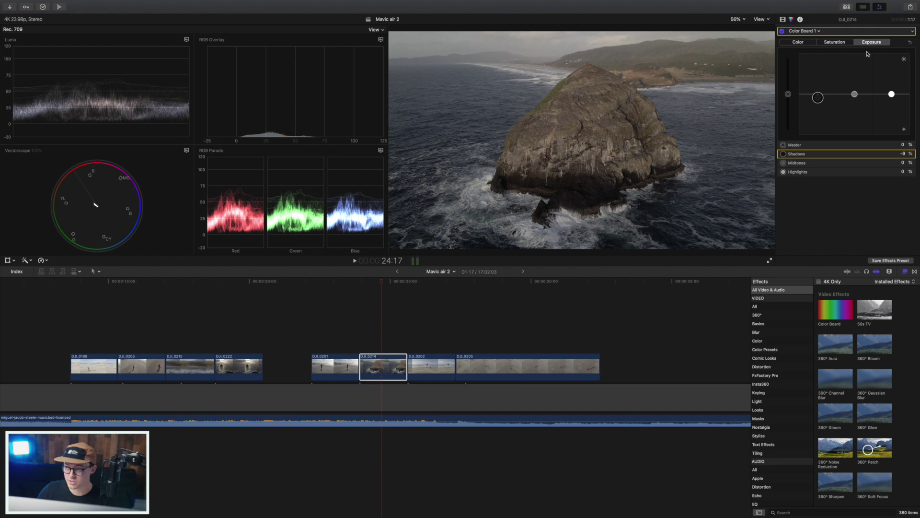
drag(891, 94, 892, 68)
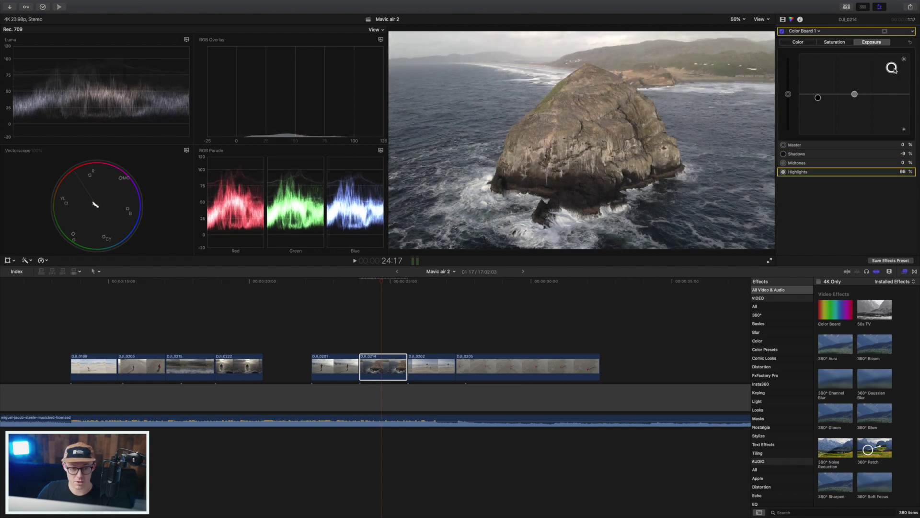
click(855, 94)
drag(856, 94, 858, 93)
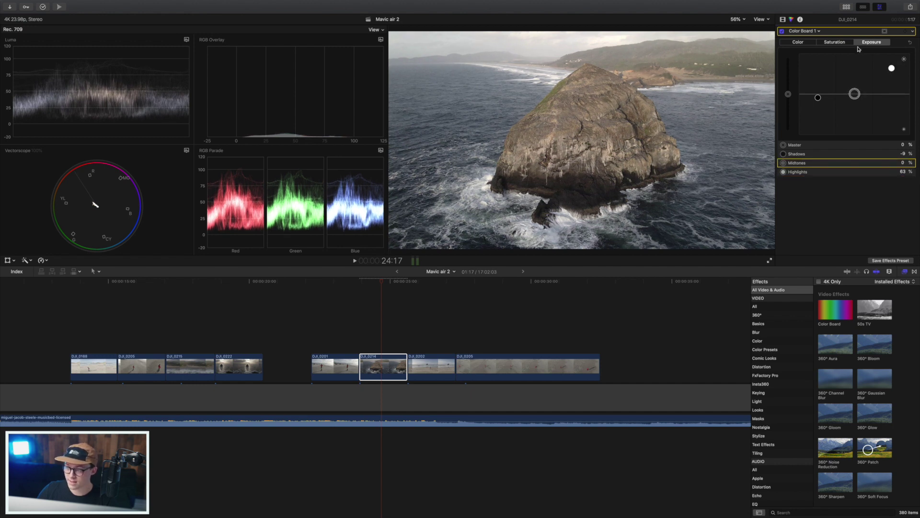
click(834, 42)
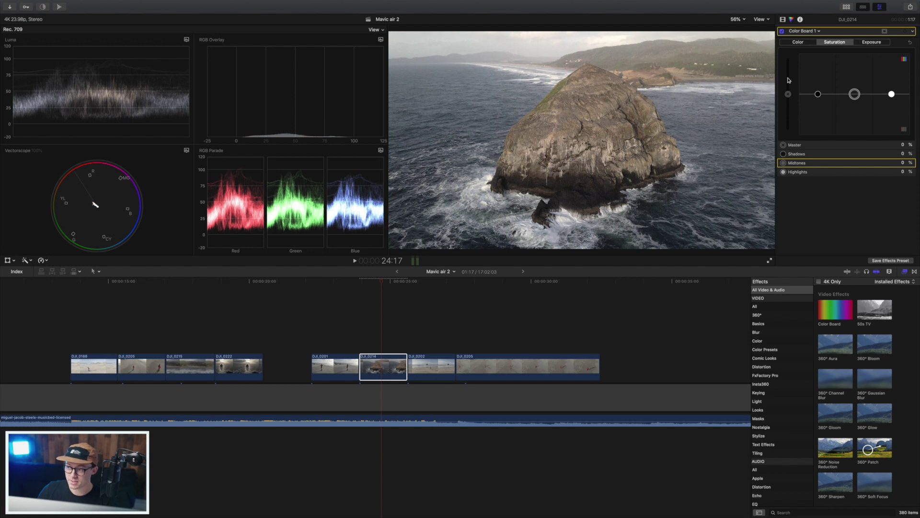
drag(788, 94, 792, 71)
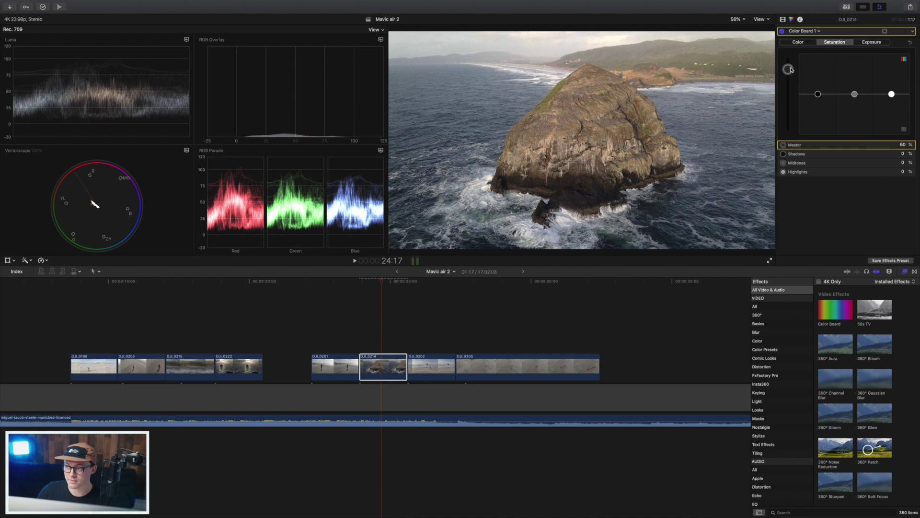
- Add a Color Wheels correction and warm its temperature to 6139
click(819, 32)
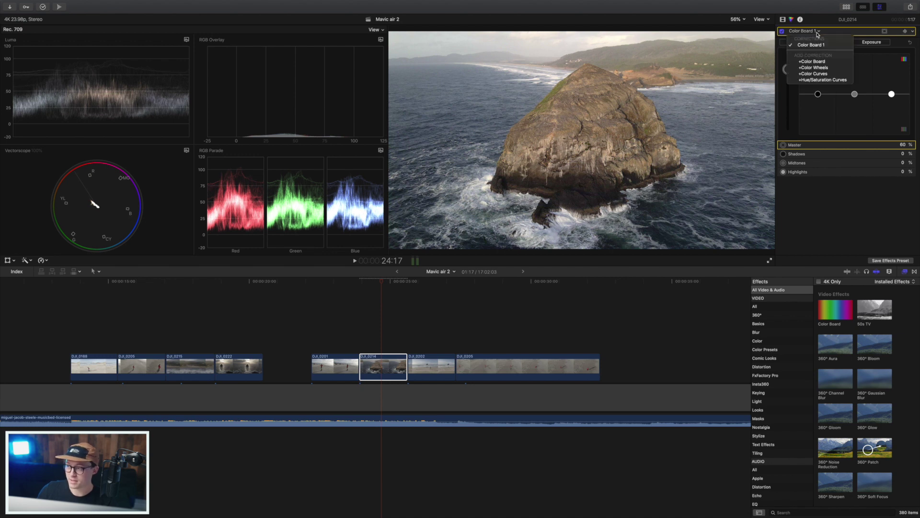
click(813, 68)
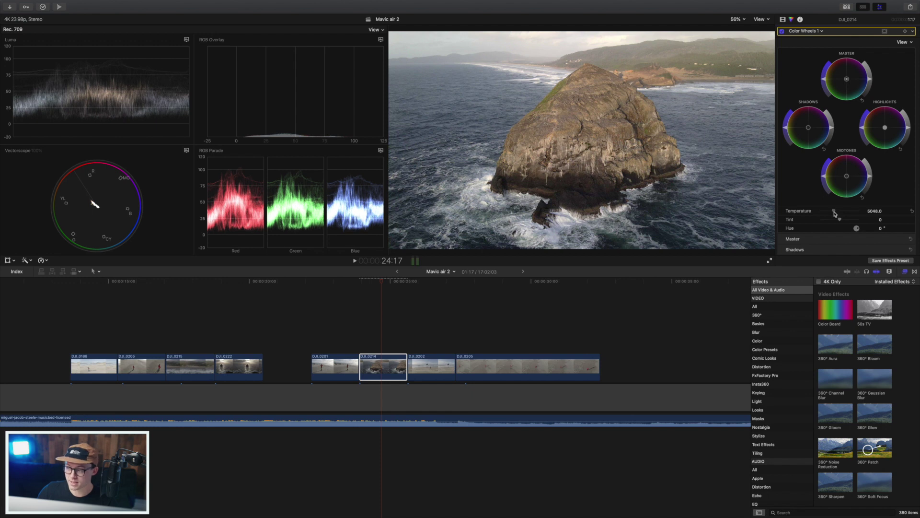
drag(834, 213, 839, 213)
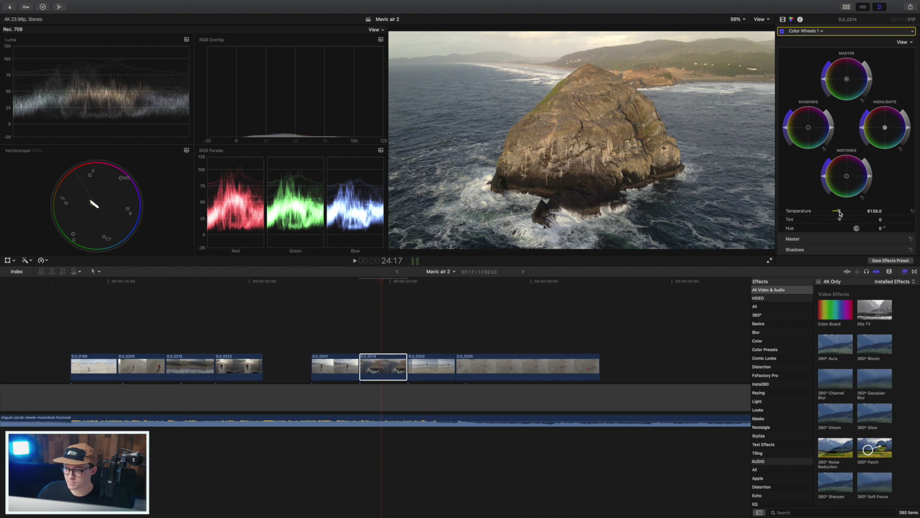
click(873, 211)
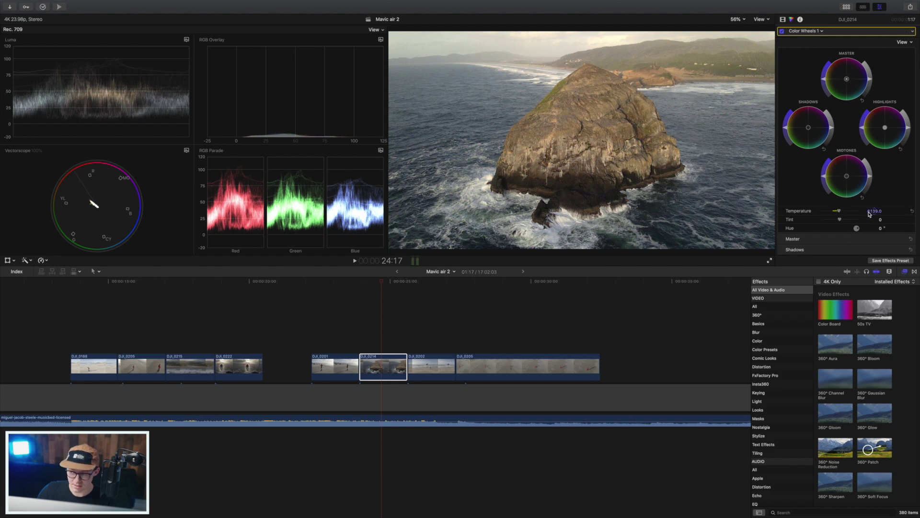
click(842, 213)
- Toggle Color Wheels 1 off and on to compare before and after
click(783, 31)
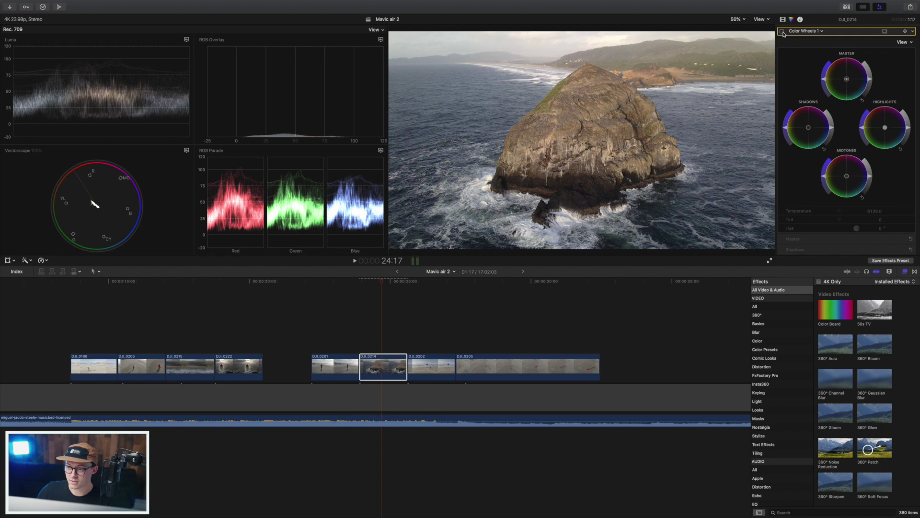
click(782, 32)
click(783, 31)
click(782, 32)
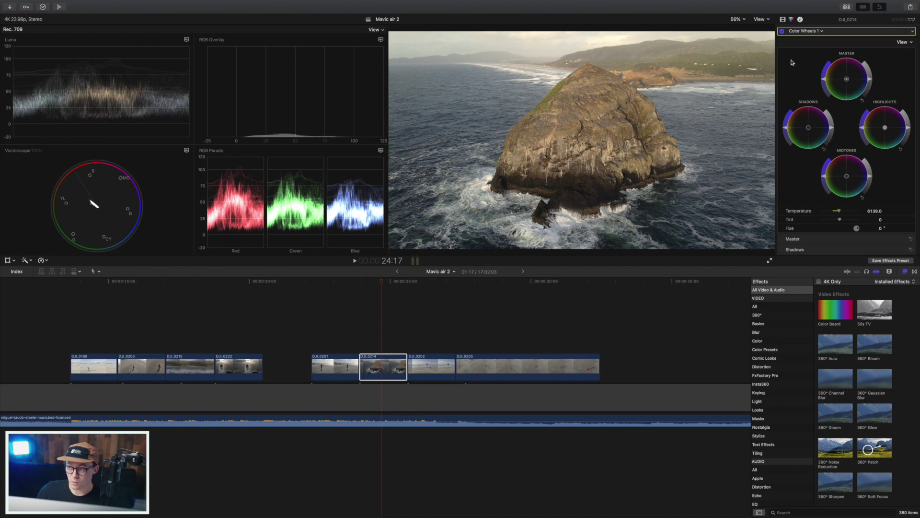
click(823, 33)
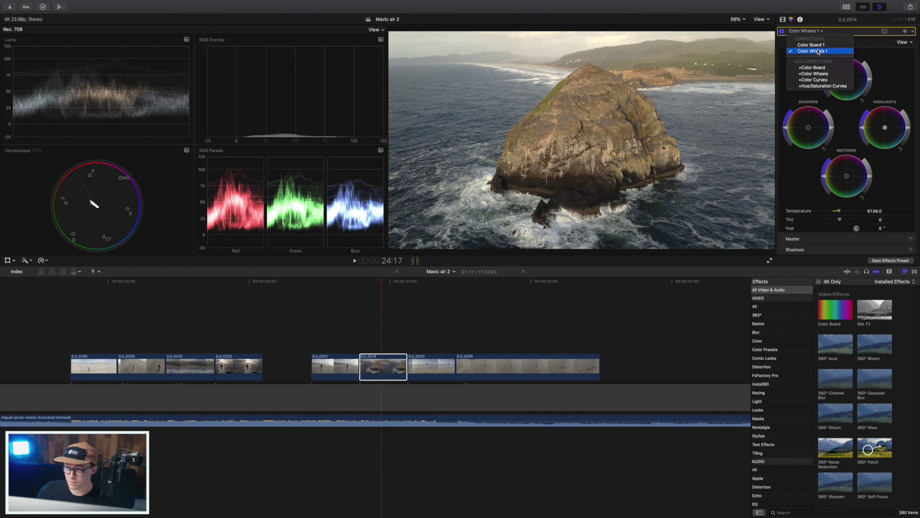
- Add Color Board 2 with a shape mask widened and moved up over the sky
click(817, 68)
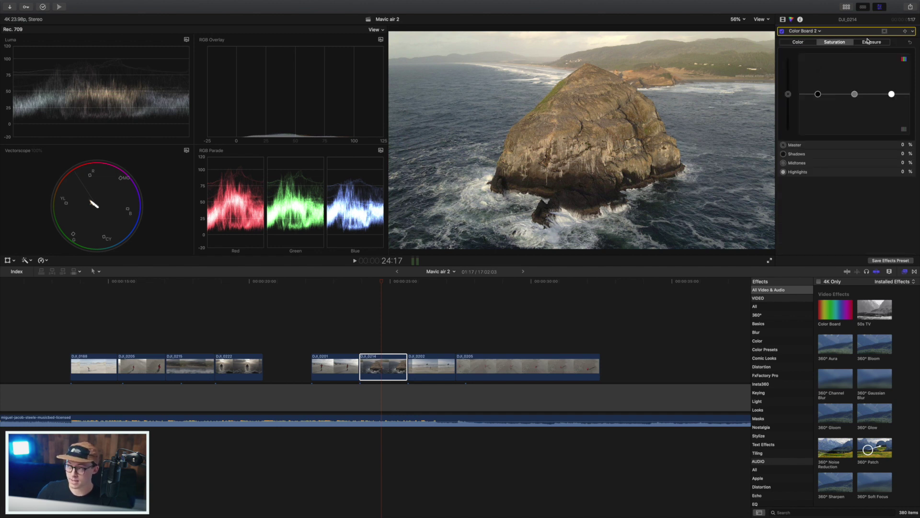
click(885, 31)
click(868, 41)
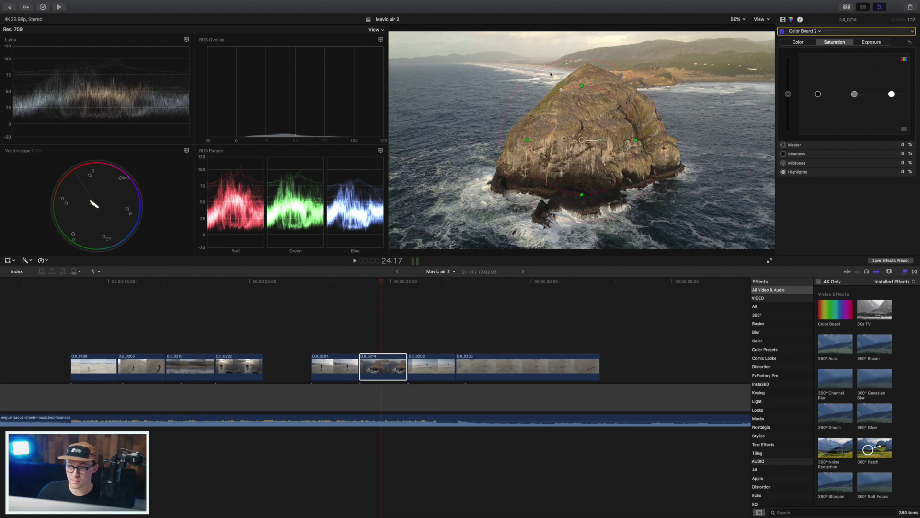
drag(527, 139, 373, 139)
drag(581, 187, 585, 61)
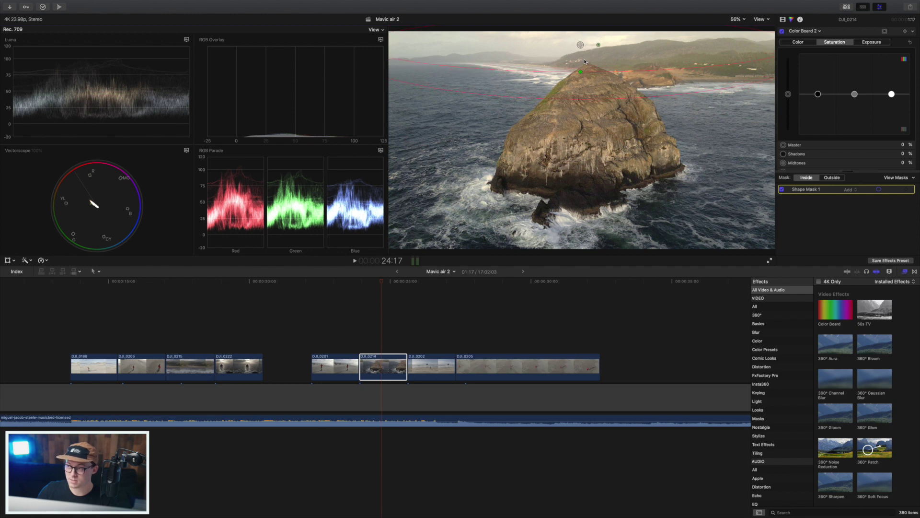
- Tint the masked sky's master colour toward blue (239°, 18%), then toggle it to compare
click(800, 43)
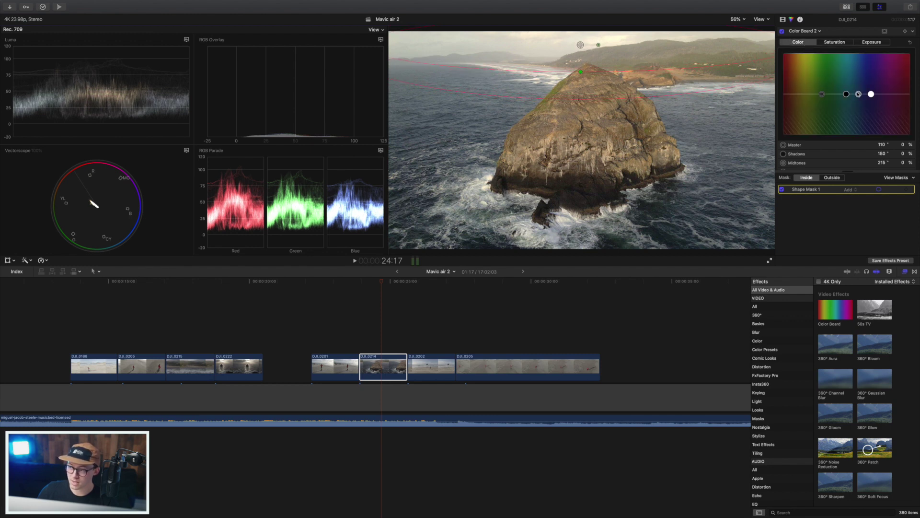
click(814, 147)
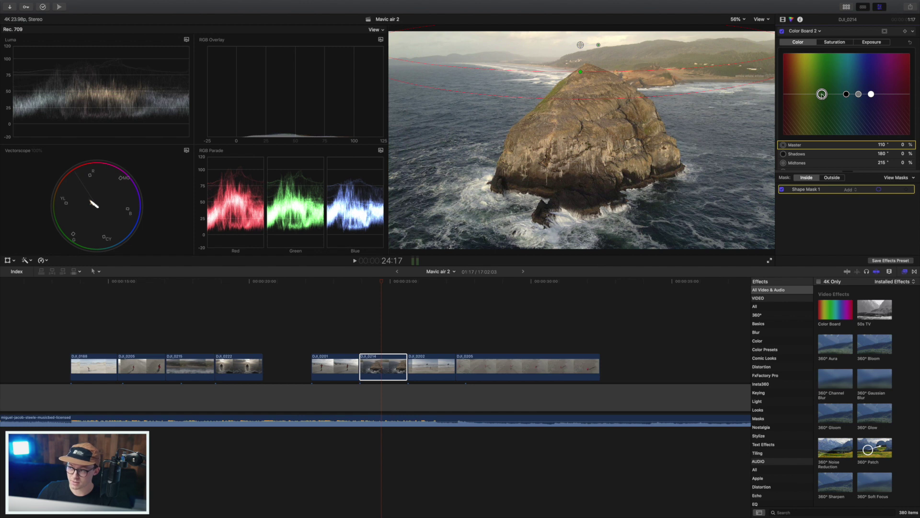
drag(821, 94, 868, 88)
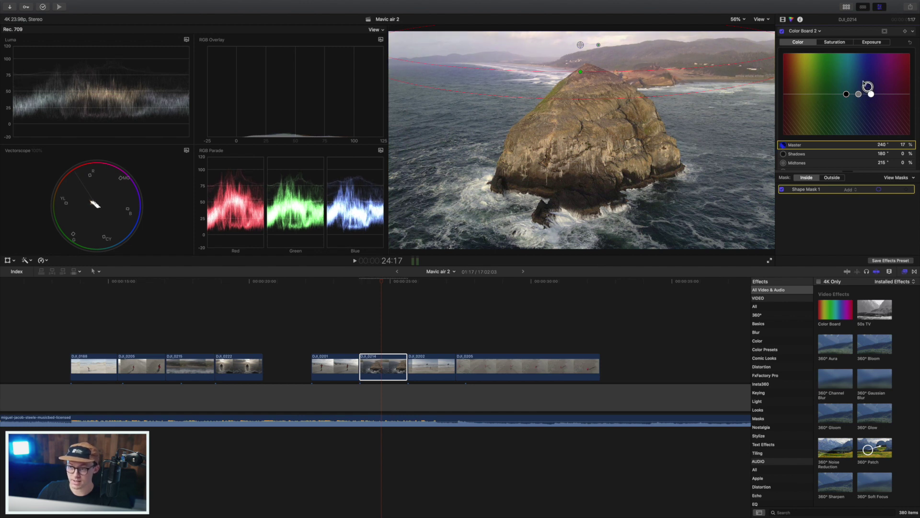
click(782, 31)
click(782, 31)
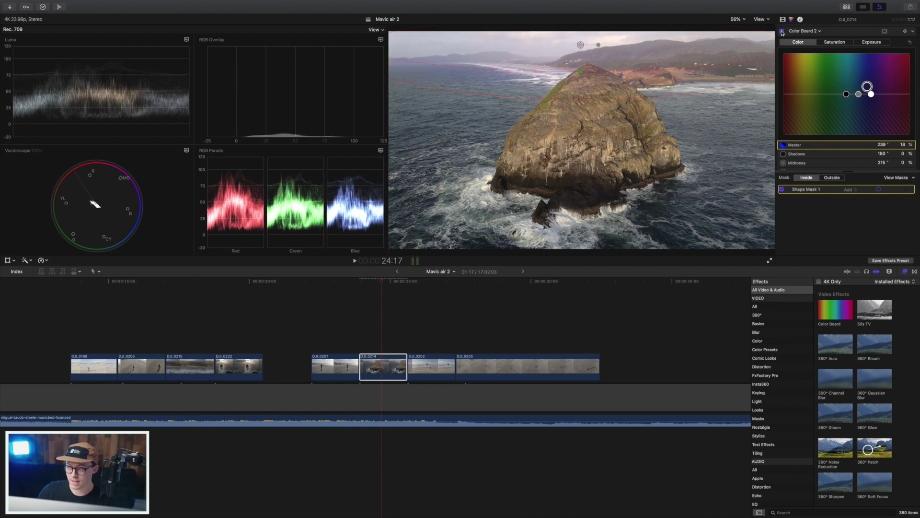
- Switch all of the clip's effects off and back on to compare with the ungraded shot
click(782, 19)
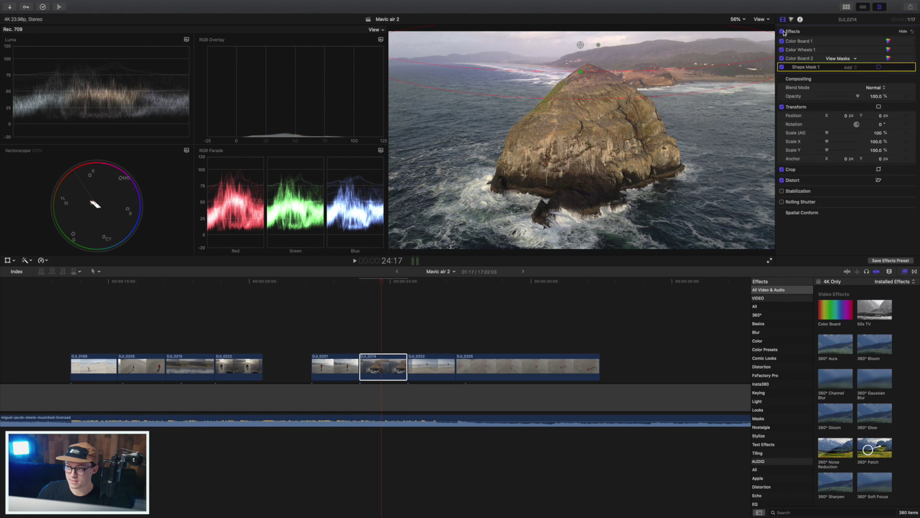
click(782, 31)
click(782, 31)
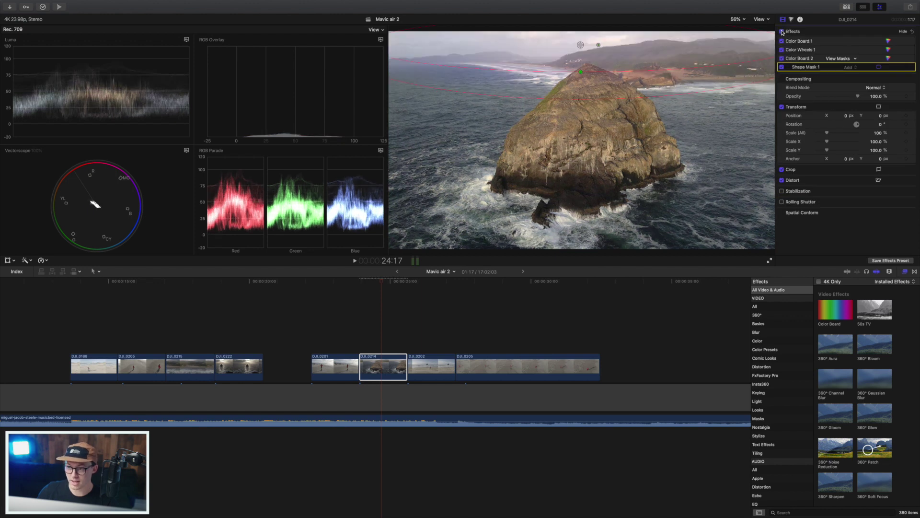
click(782, 31)
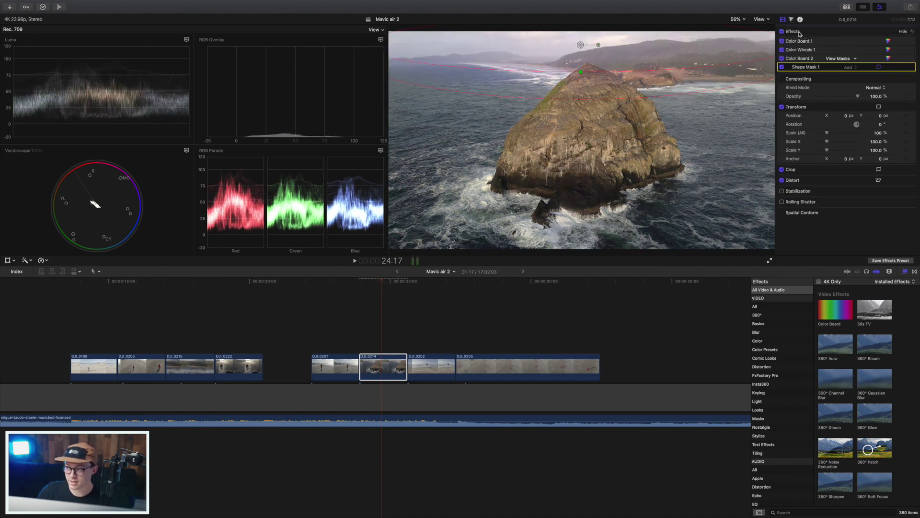
- Add Color Curves and pull the Luma curve's shadows down and highlights up
click(791, 20)
click(819, 32)
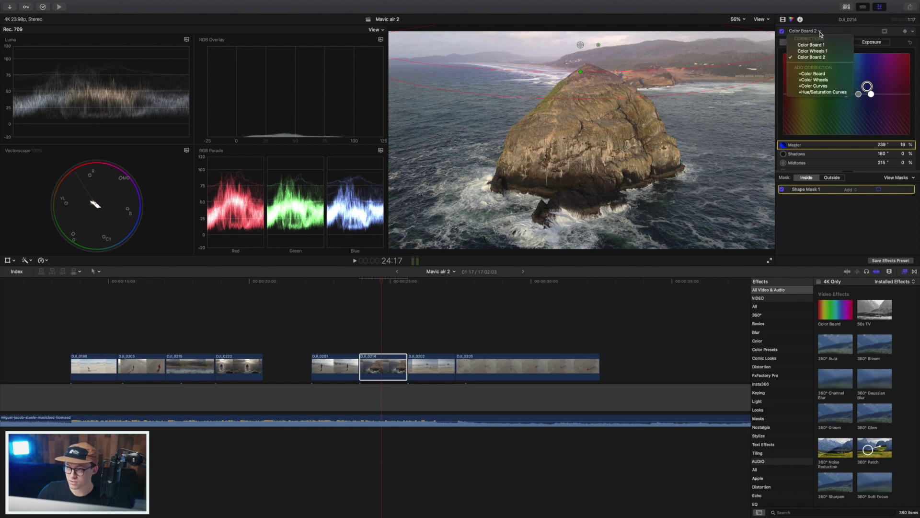
click(822, 86)
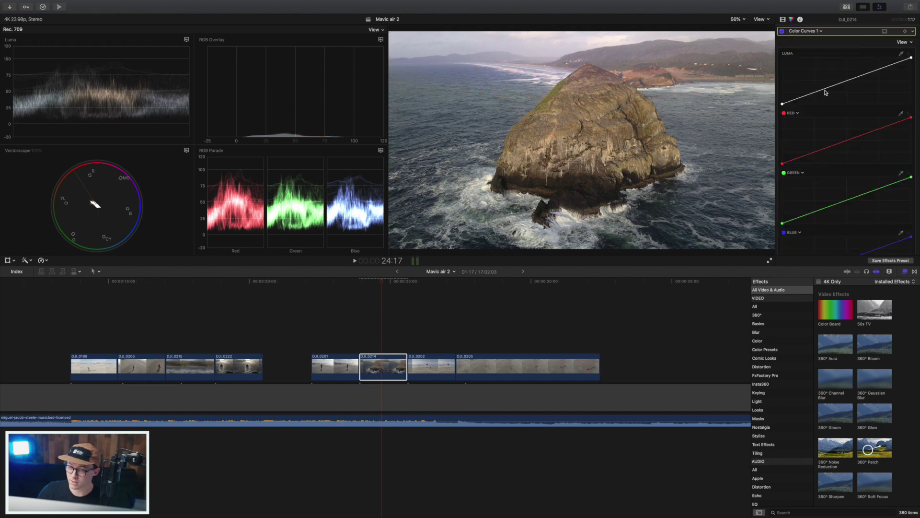
drag(815, 93, 815, 95)
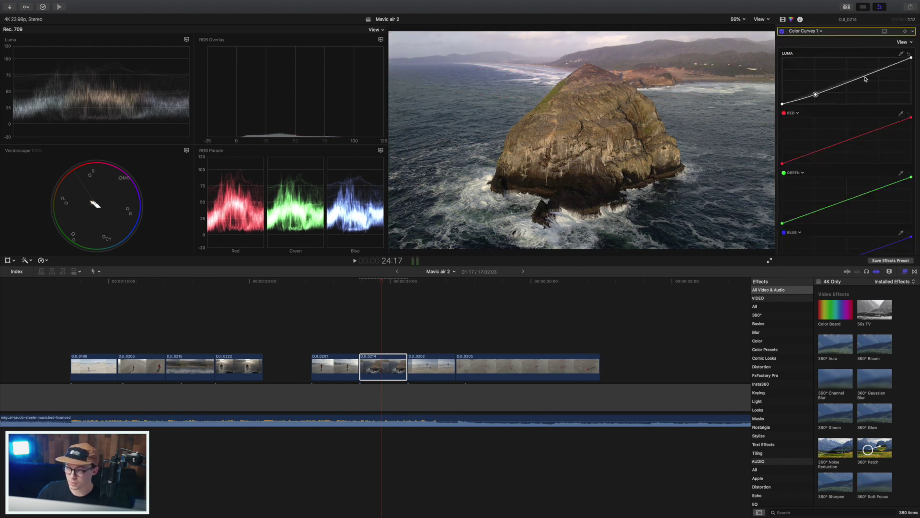
drag(879, 74, 882, 65)
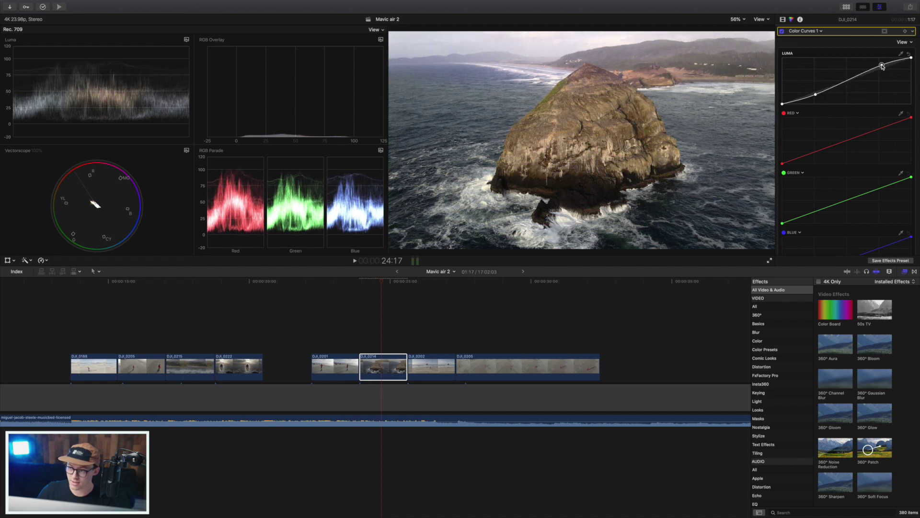
click(816, 95)
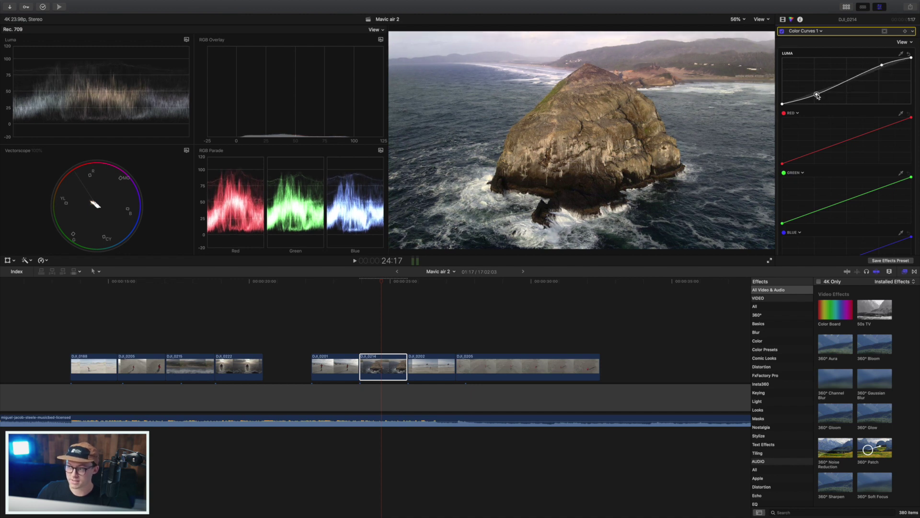
- Toggle Color Curves 1 off and on to compare the S-curve's effect
click(782, 32)
click(783, 32)
click(782, 31)
click(782, 32)
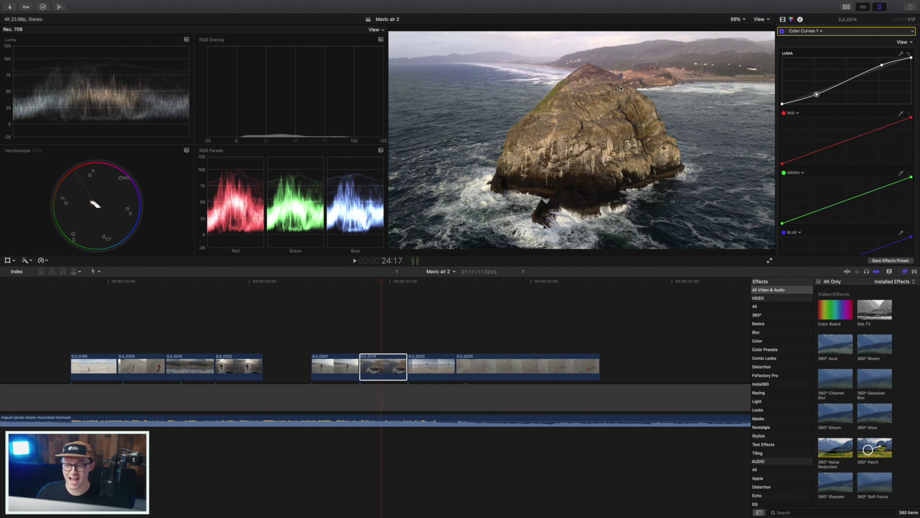
click(817, 32)
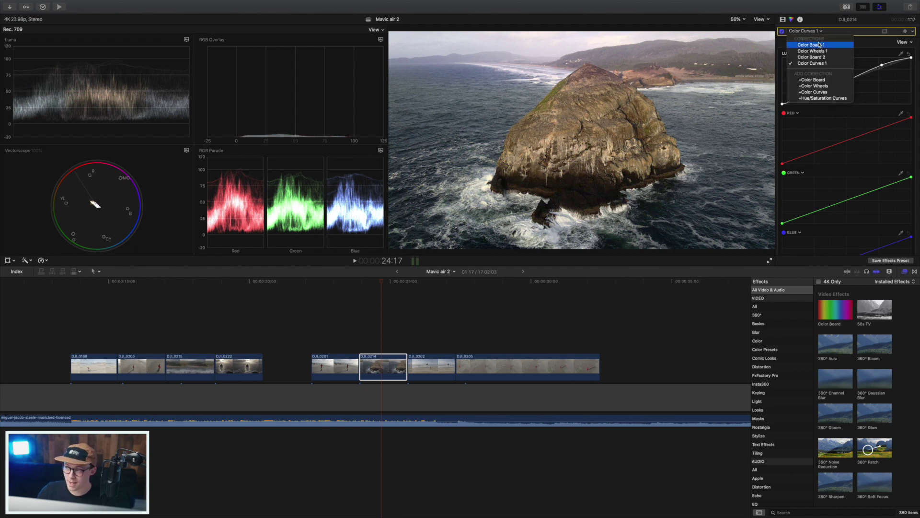
- Revise Color Board 1 exposure to shadows -10% and highlights 77%
click(818, 44)
click(871, 43)
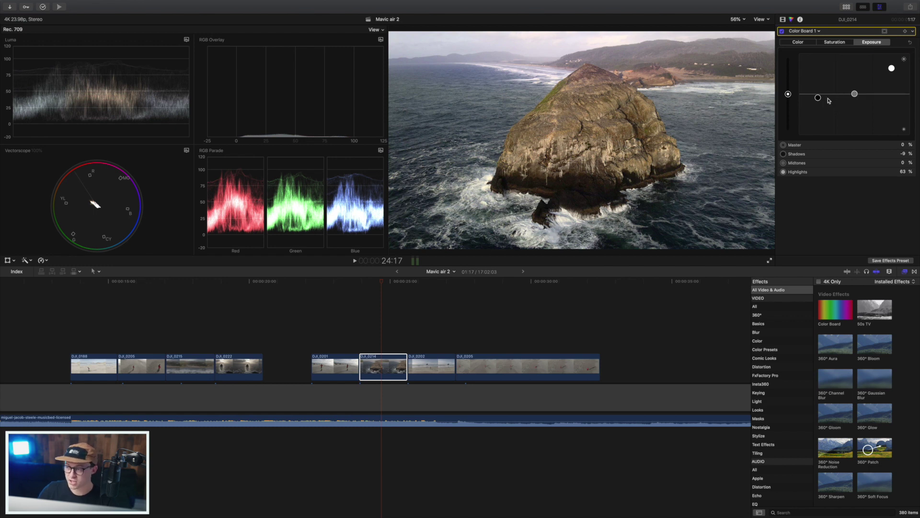
drag(818, 98, 819, 99)
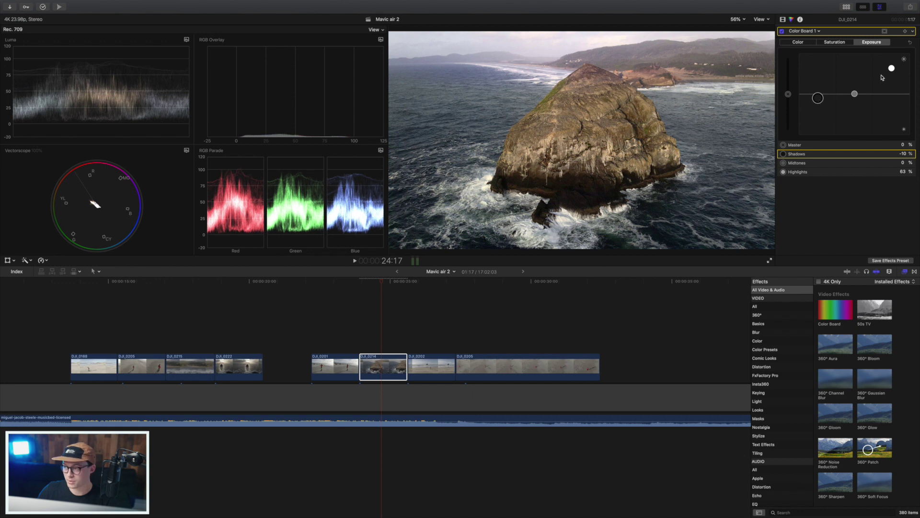
drag(891, 68, 889, 66)
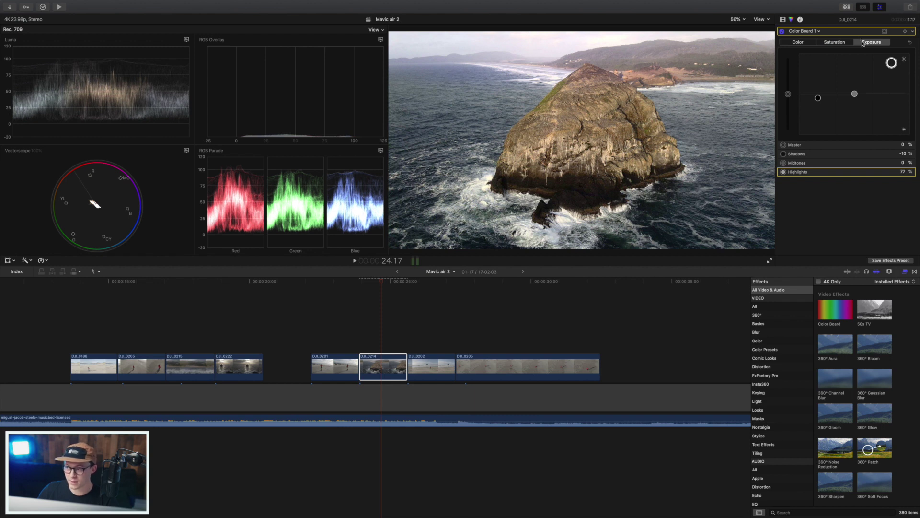
click(783, 19)
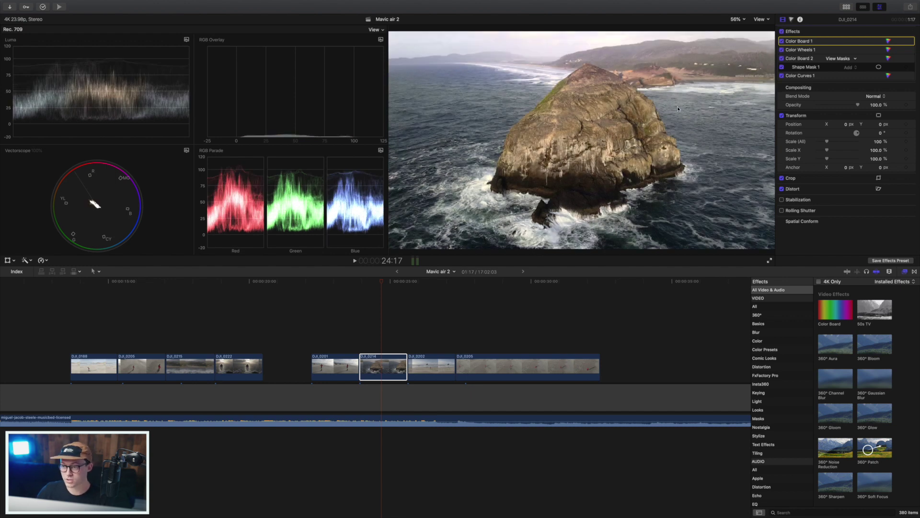
click(788, 19)
- Add Hue/Saturation Curves and shift the rock's hue toward red on the HUE vs HUE curve
click(819, 31)
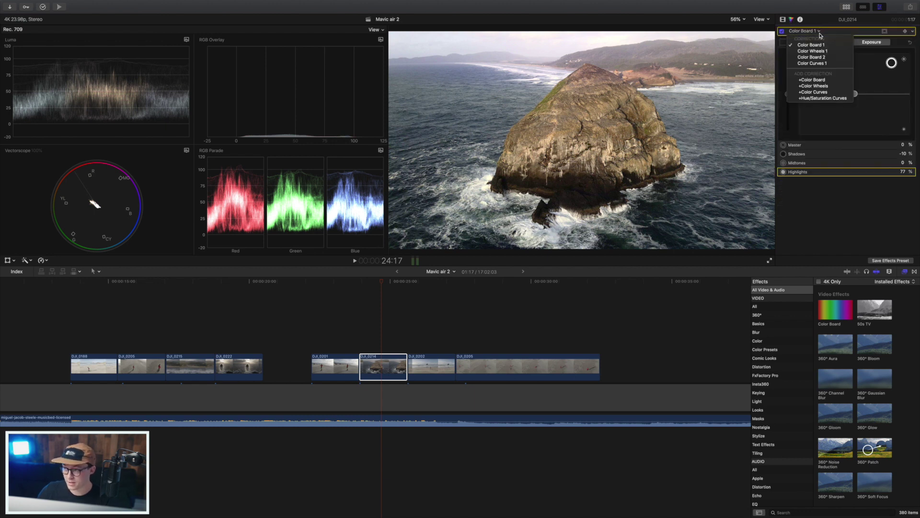
click(826, 98)
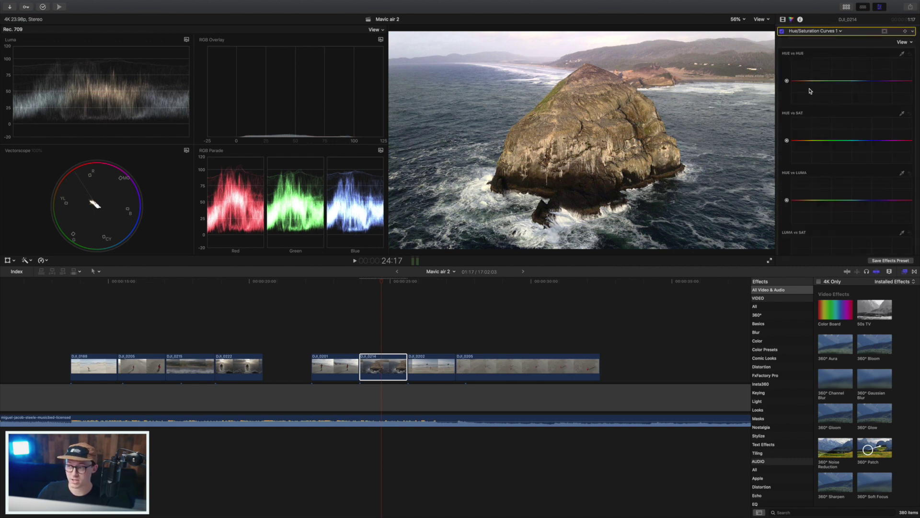
click(809, 80)
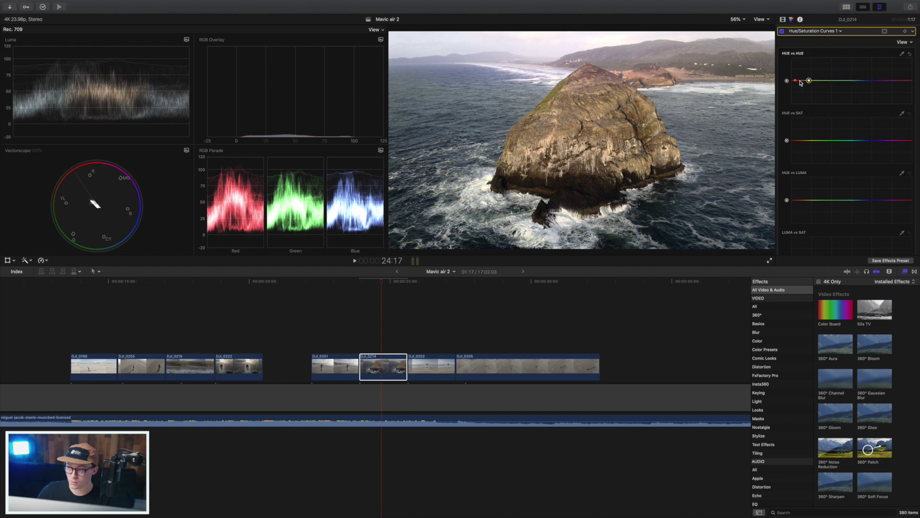
drag(802, 82, 802, 80)
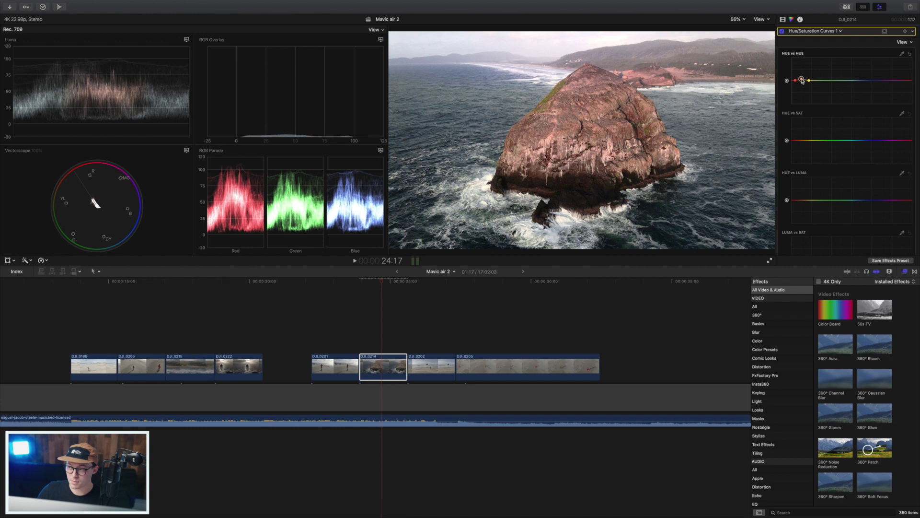
click(782, 32)
click(782, 32)
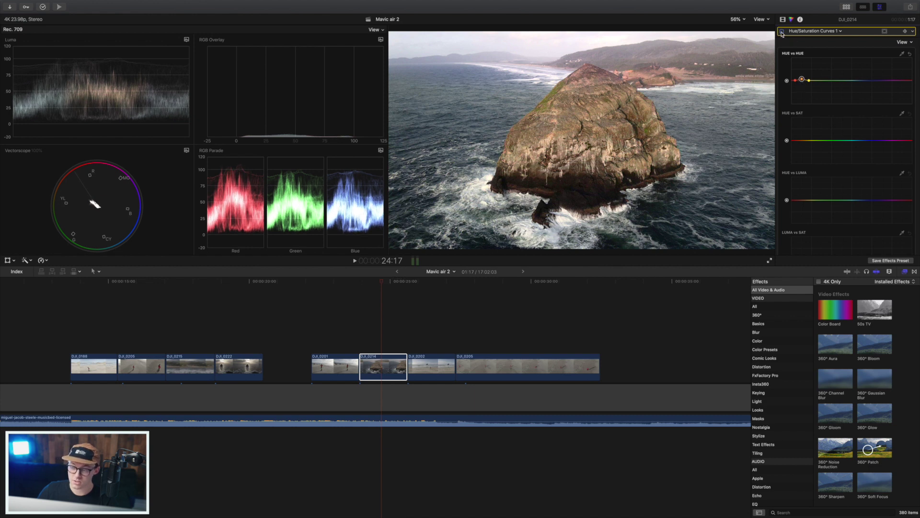
- Try a green-cyan hue shift on HUE vs HUE, flatten it back, and toggle to compare
click(855, 80)
mouse_move(854, 80)
mouse_down()
mouse_move(853, 62)
mouse_move(856, 80)
mouse_up()
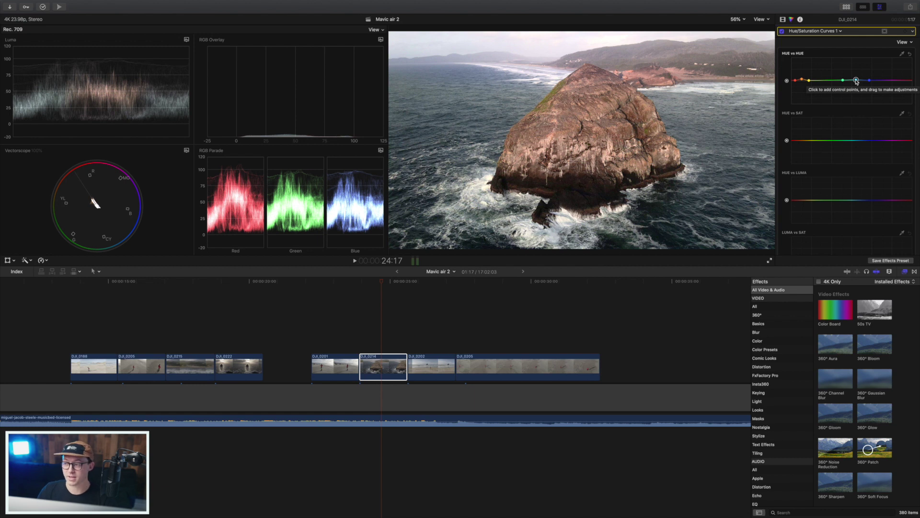
drag(857, 81, 855, 55)
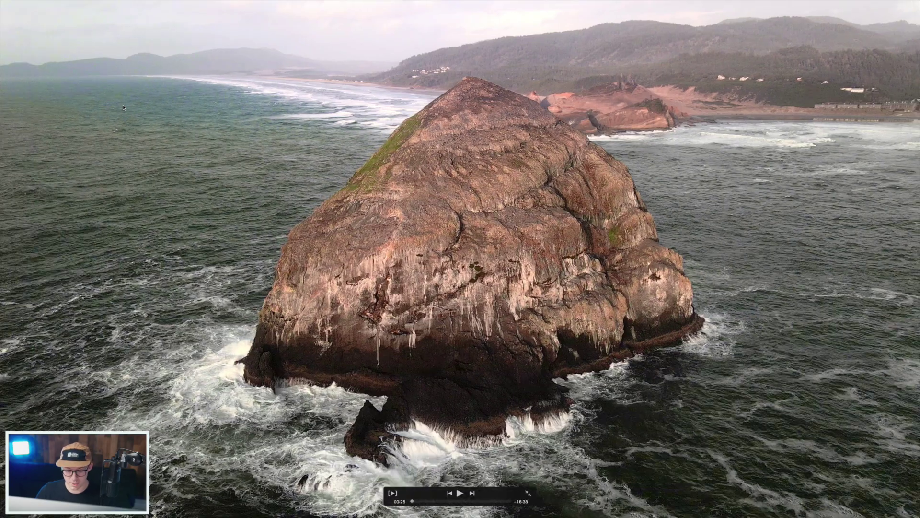
key(Escape)
drag(856, 59, 859, 77)
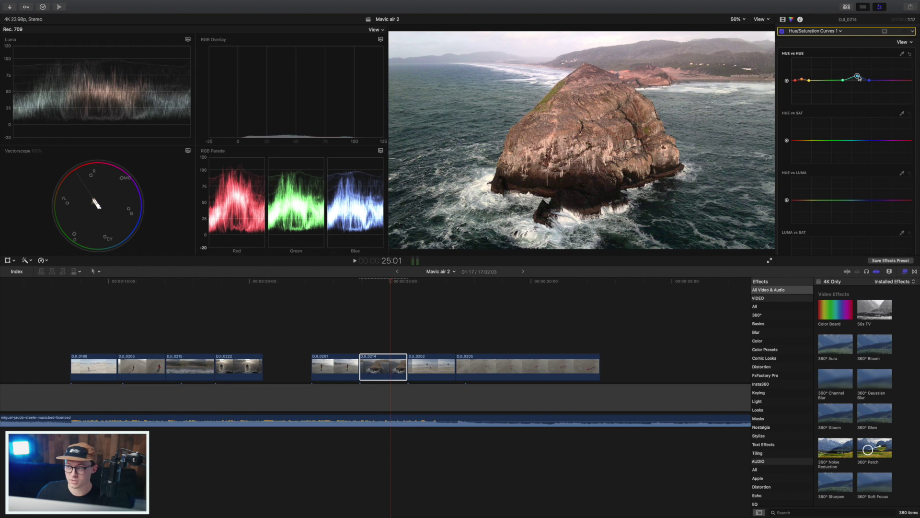
click(782, 32)
click(782, 32)
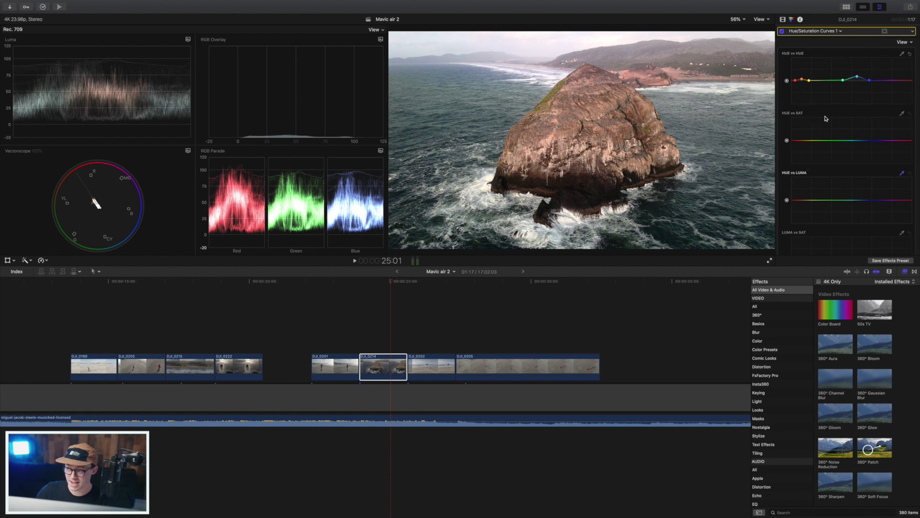
- Add points on the HUE vs SAT curve, lifting reds slightly and raising a tall teal-cyan peak
click(810, 140)
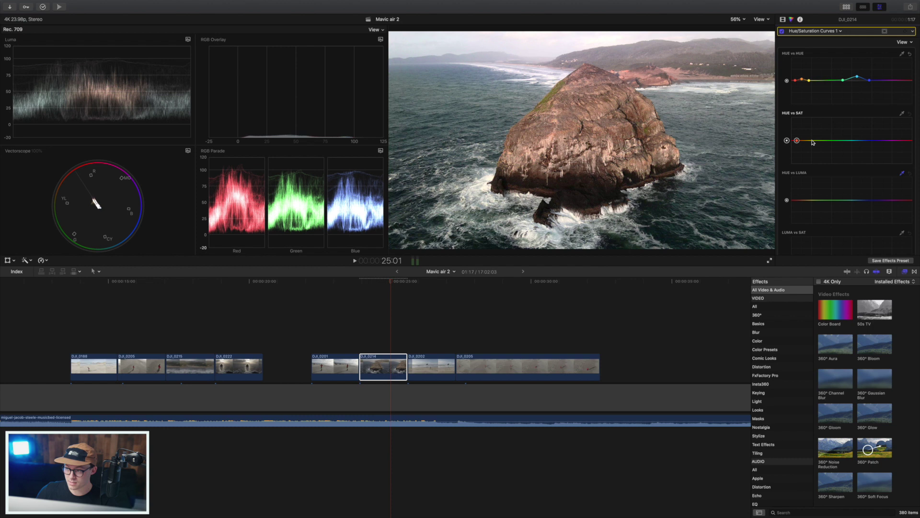
click(845, 140)
click(867, 140)
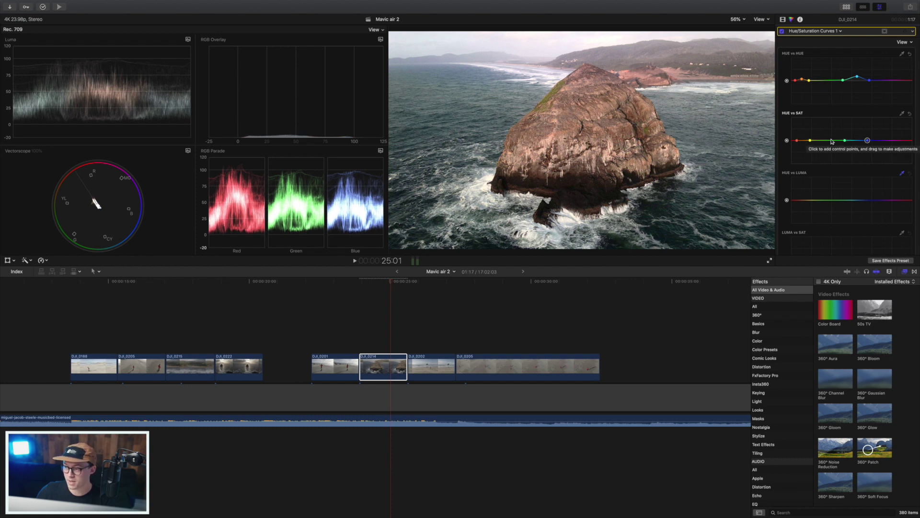
click(808, 140)
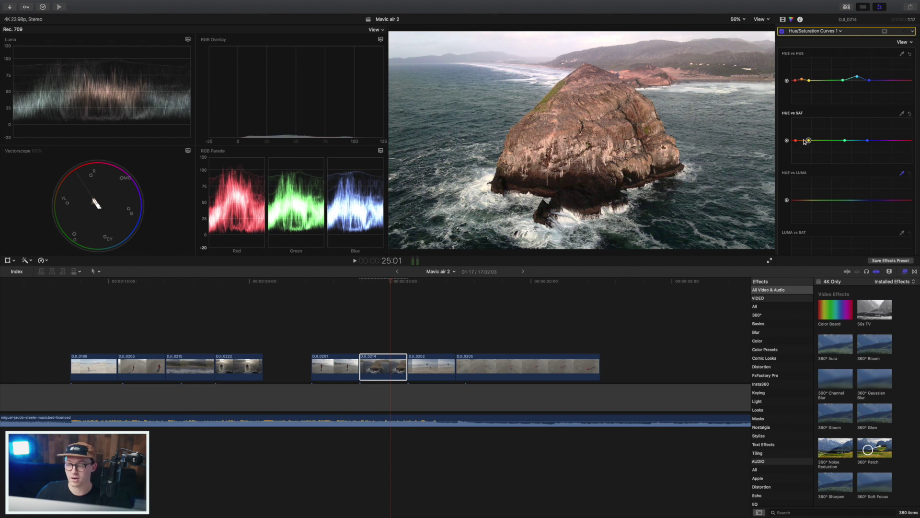
drag(802, 140, 801, 136)
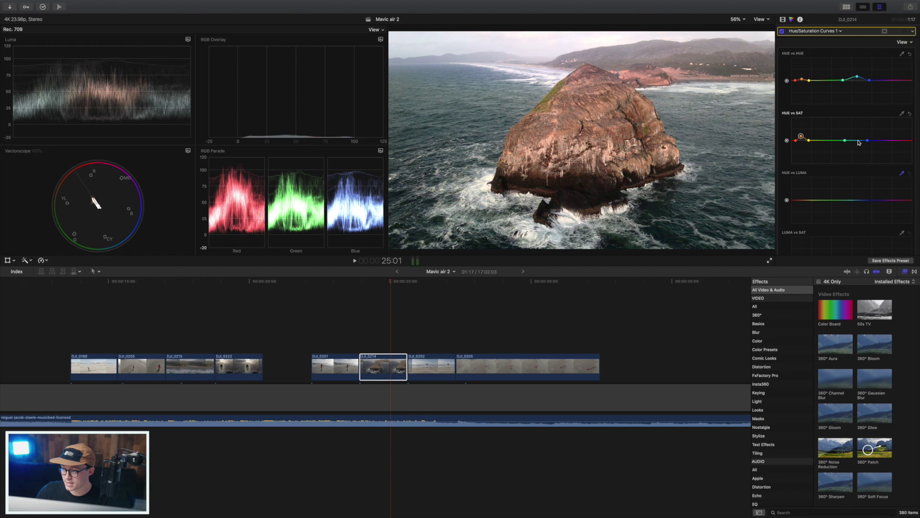
drag(858, 140, 856, 124)
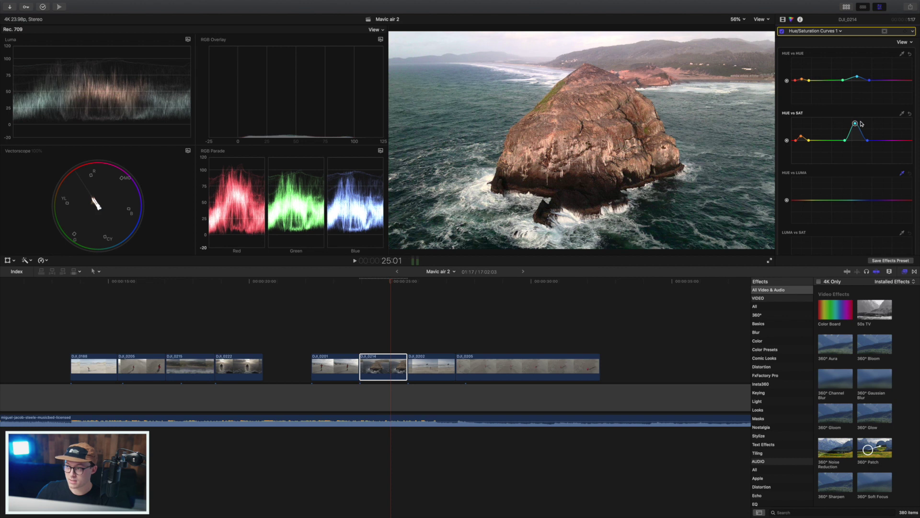
- Toggle all of DJI_0214's effects to compare, then move to and select beach clip DJI_0202
click(783, 20)
click(782, 31)
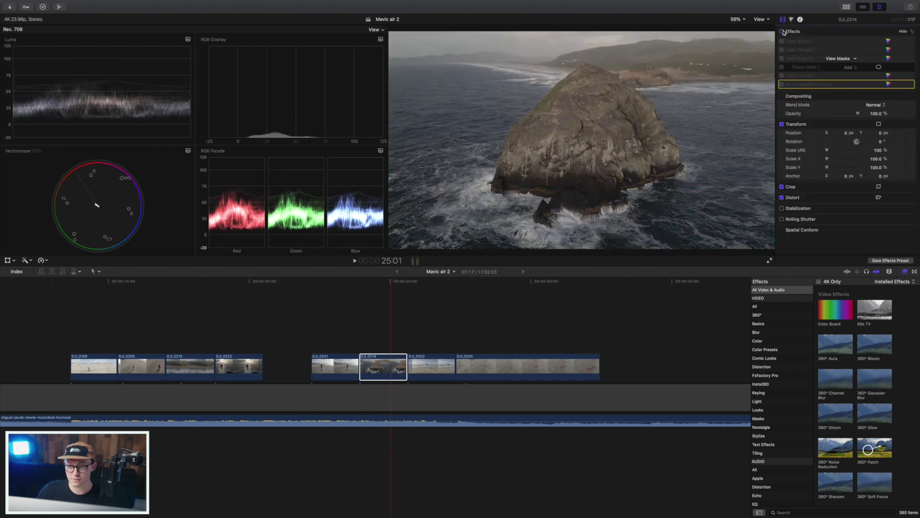
click(782, 31)
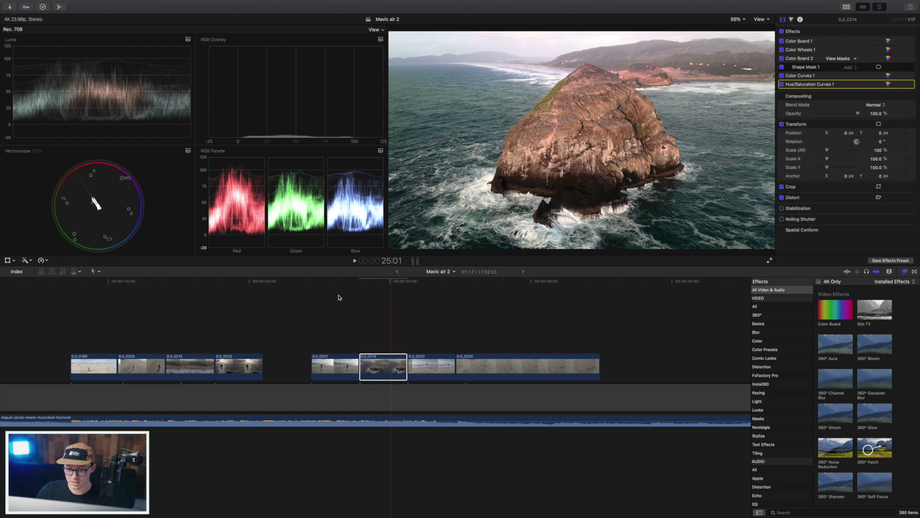
drag(388, 283, 382, 282)
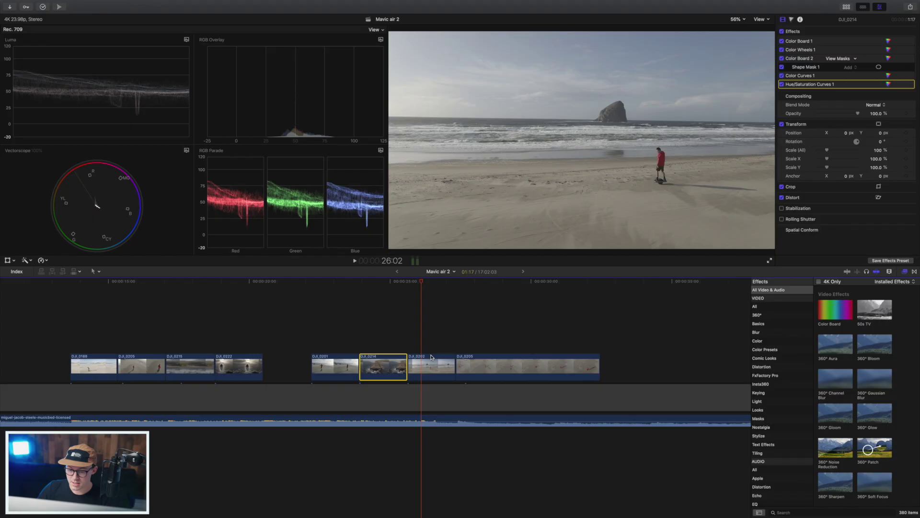
click(434, 360)
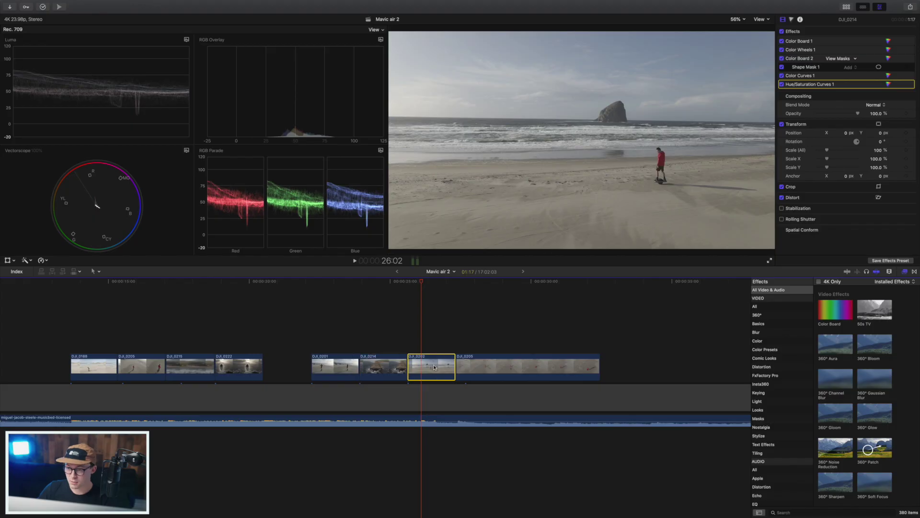
- Give DJI_0202's Color Board shadows -38%, highlights 30% and master saturation 41%
click(791, 20)
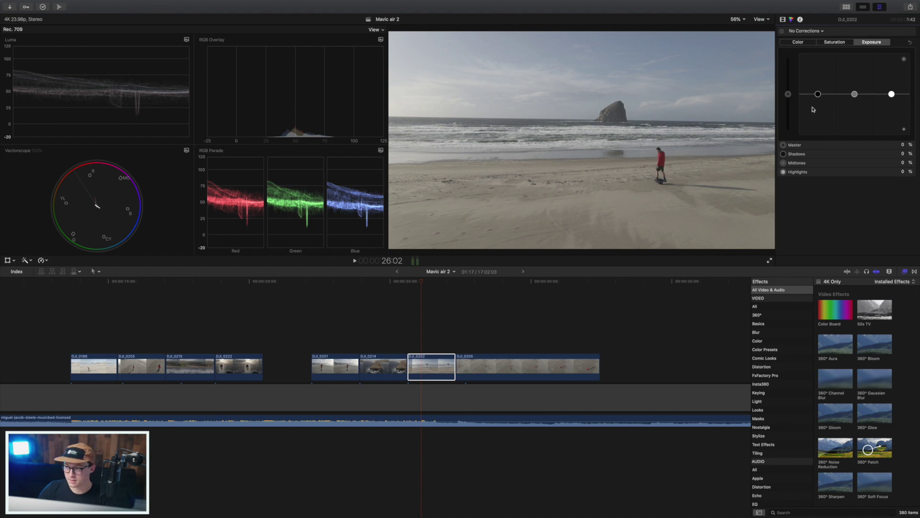
drag(817, 94, 817, 107)
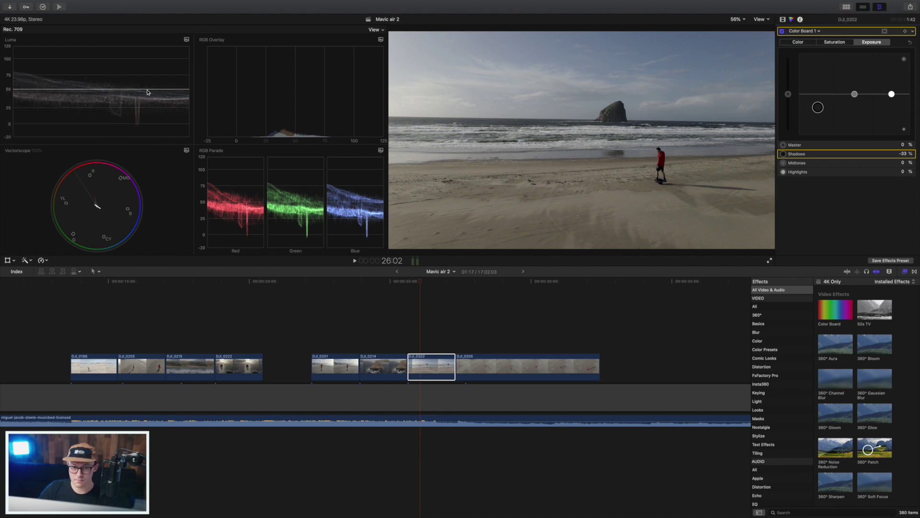
drag(820, 114, 820, 113)
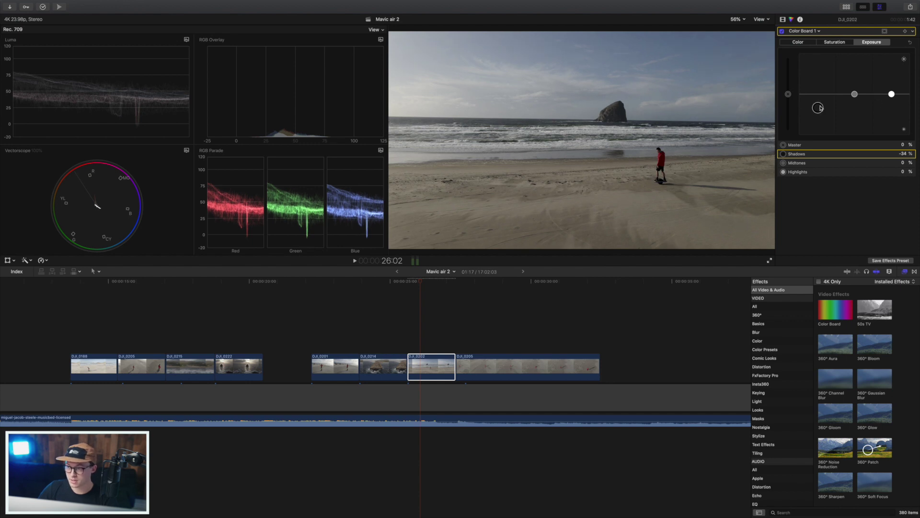
drag(821, 108, 822, 107)
drag(891, 94, 892, 78)
drag(822, 108, 825, 112)
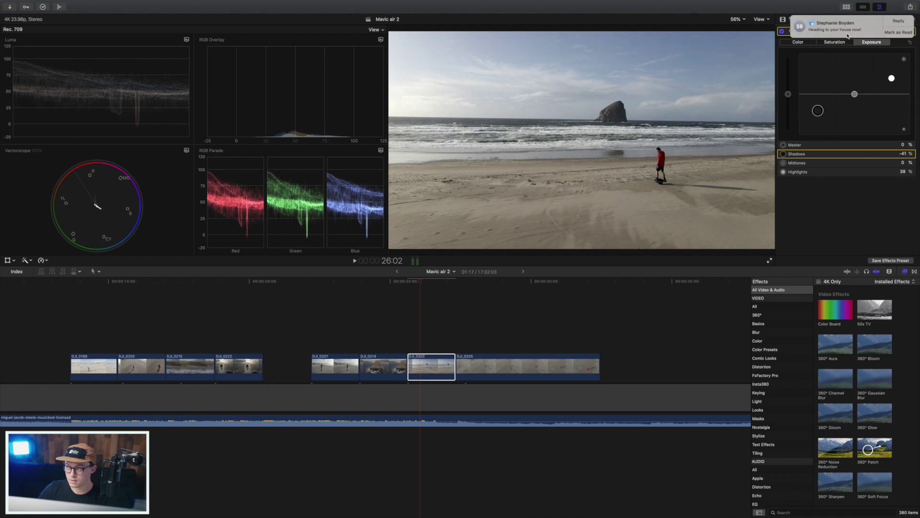
drag(820, 114, 821, 112)
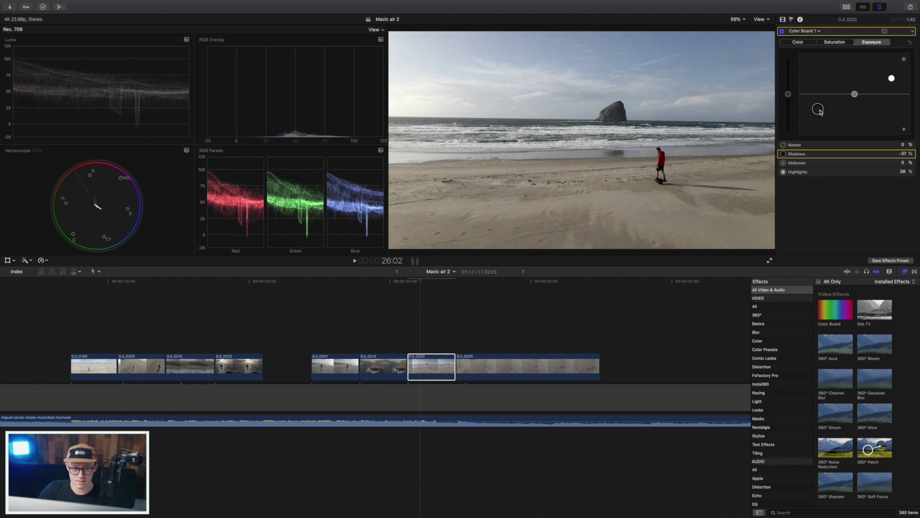
click(835, 42)
drag(788, 94, 789, 78)
- Add a Color Curves correction and bend its luma curve into a contrast S-curve
click(820, 31)
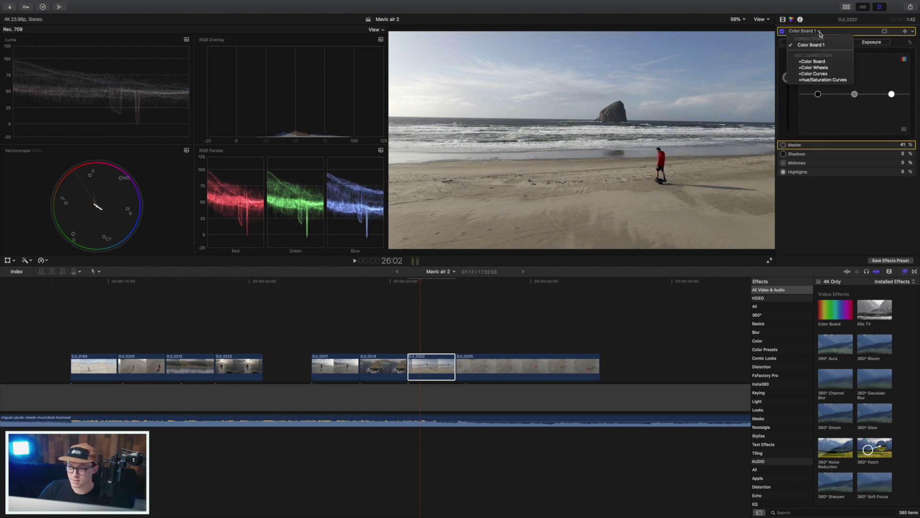
click(820, 69)
drag(816, 90, 816, 94)
drag(885, 67, 887, 66)
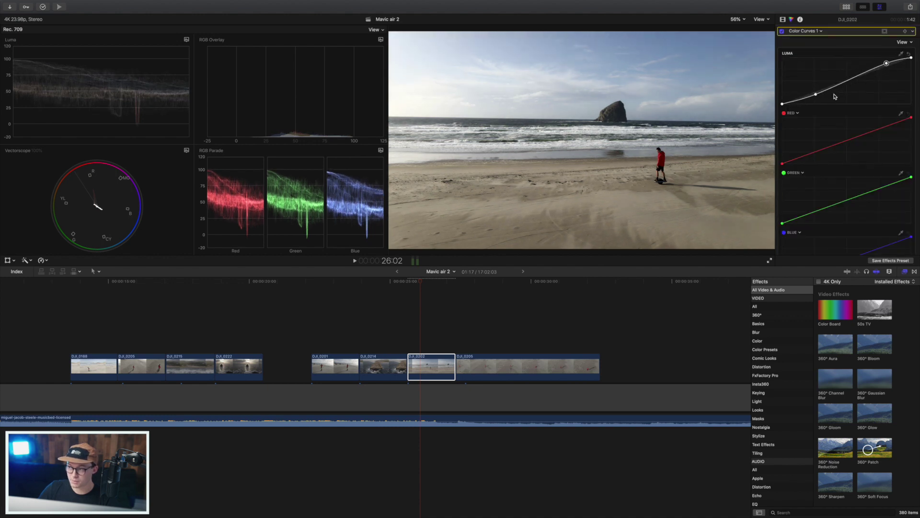
- Reselect Color Curves in the clip's effects list and bring back its curve controls
click(783, 19)
click(782, 32)
click(782, 32)
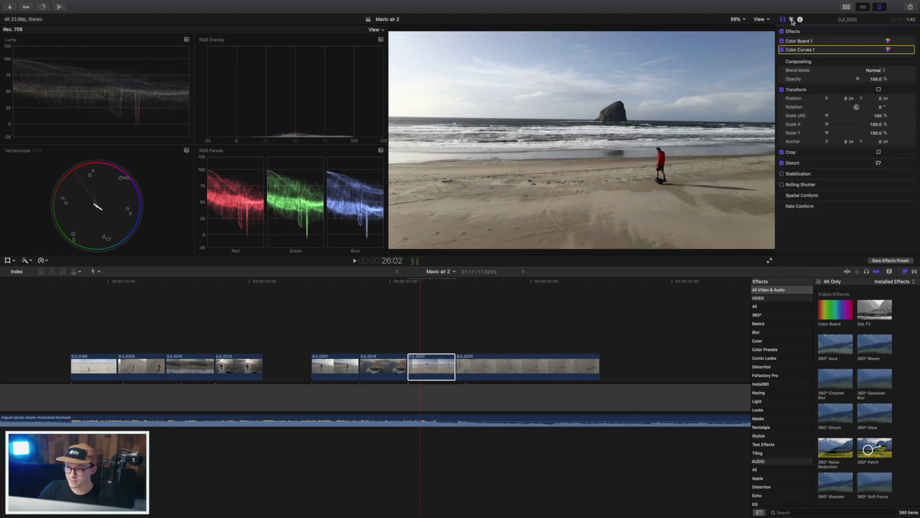
click(791, 20)
click(822, 32)
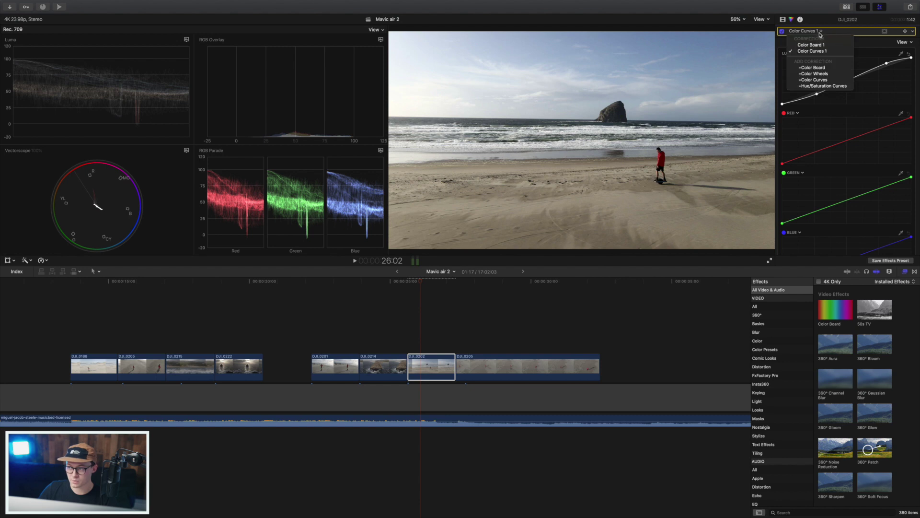
- Add a Hue/Saturation Curves correction and shift one hue range on the Hue vs Hue curve
click(814, 86)
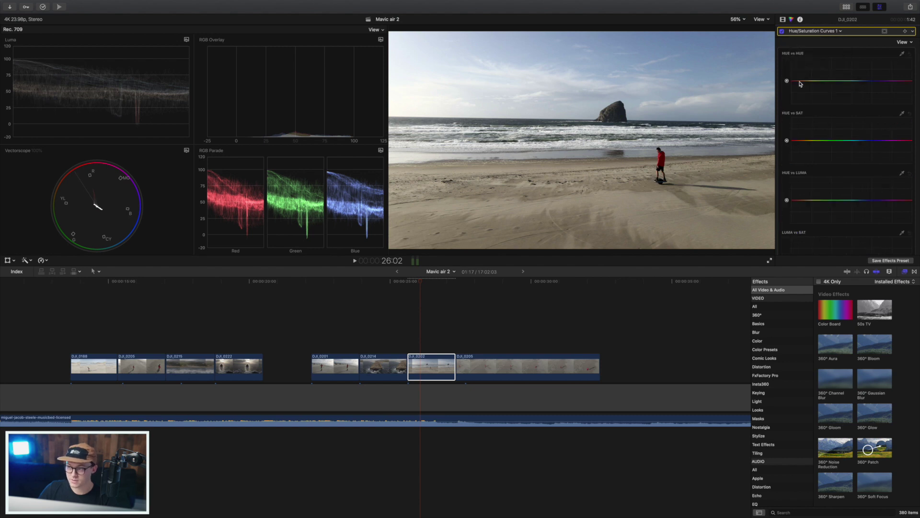
click(809, 81)
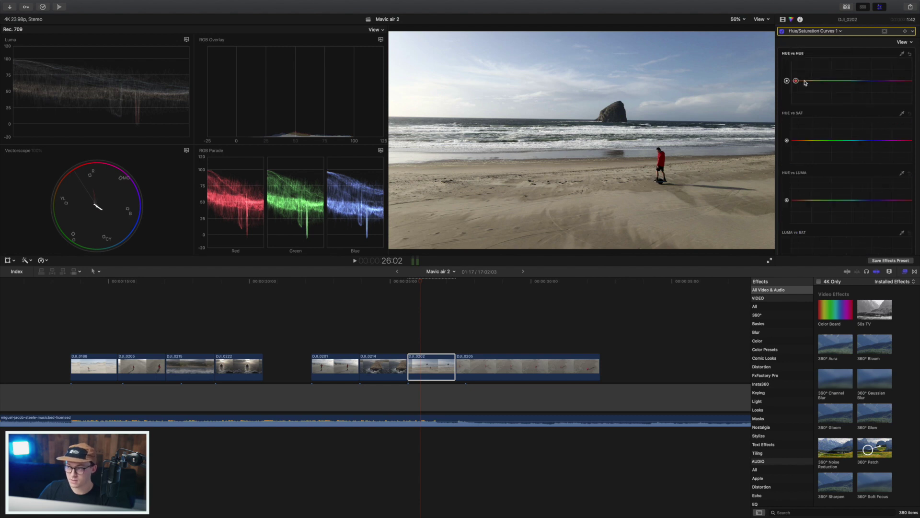
click(845, 81)
drag(802, 81, 853, 67)
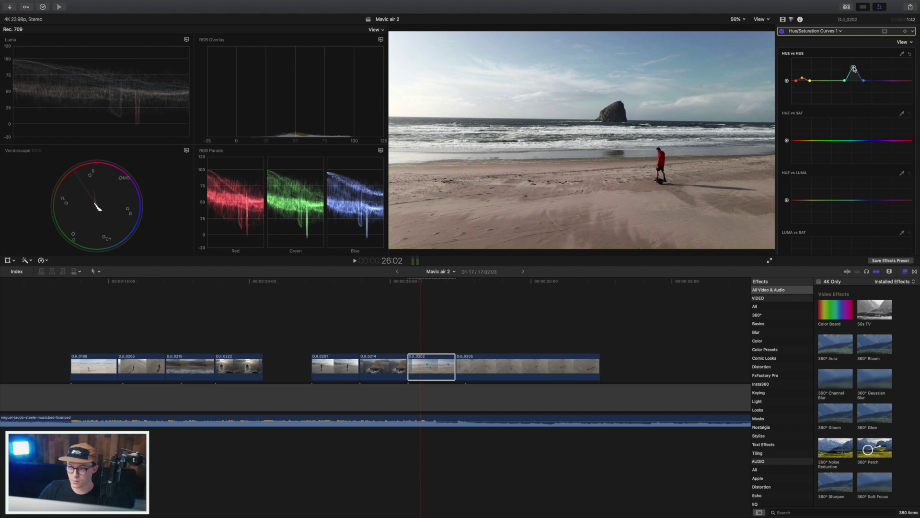
- On Hue vs Sat, add points and boost the orange and cyan saturation peaks
click(796, 141)
click(805, 141)
click(851, 140)
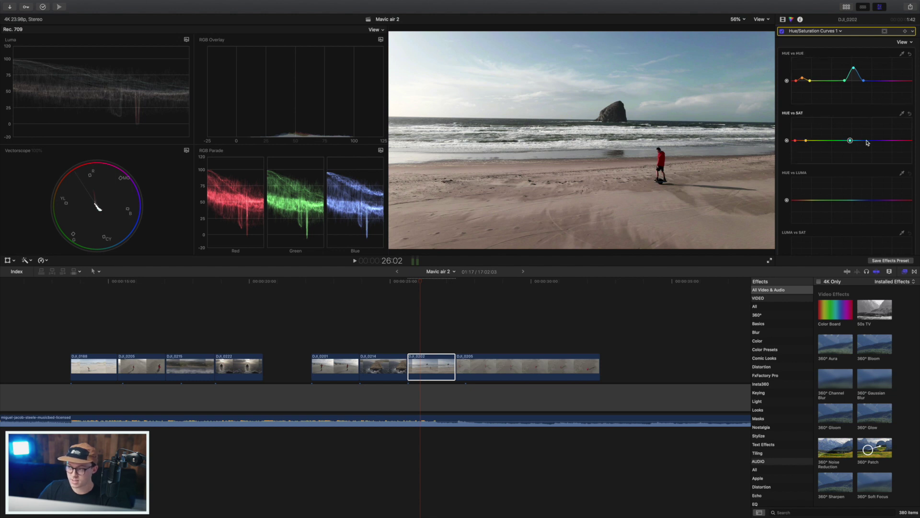
click(867, 140)
click(800, 139)
drag(800, 138, 800, 124)
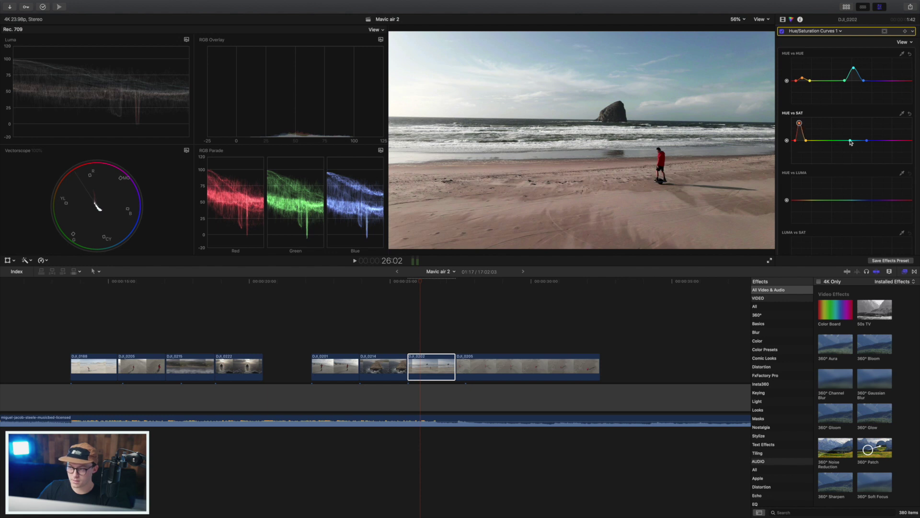
drag(866, 141, 851, 164)
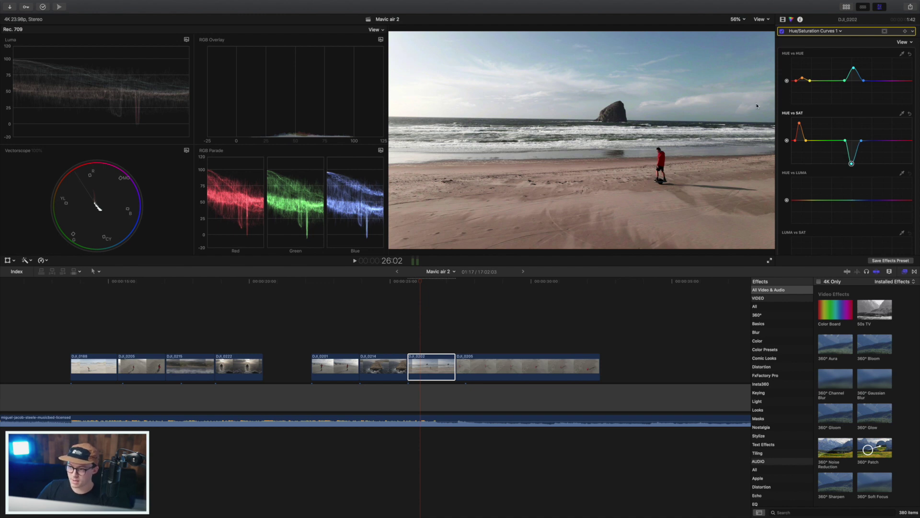
drag(852, 166, 853, 121)
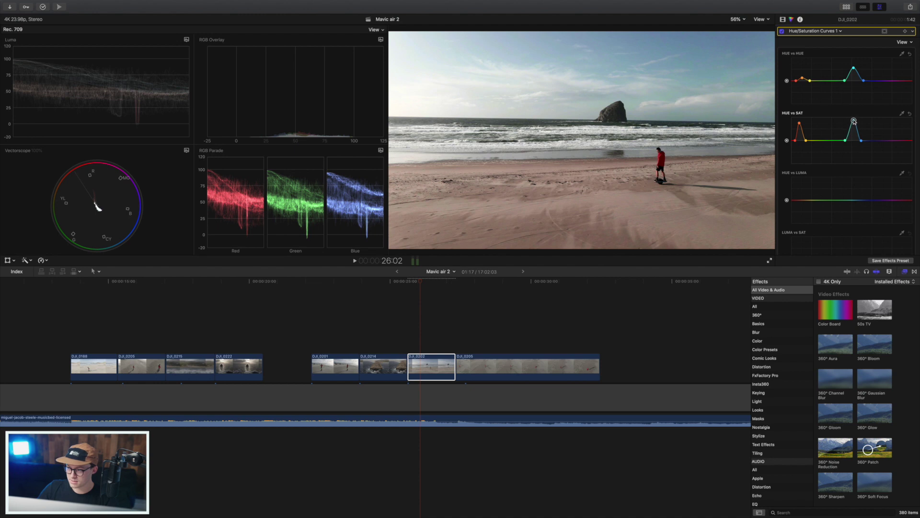
click(783, 20)
- Set Color Board 1 exposure to highlights 19%, shadows -33%, midtones 13%
click(811, 42)
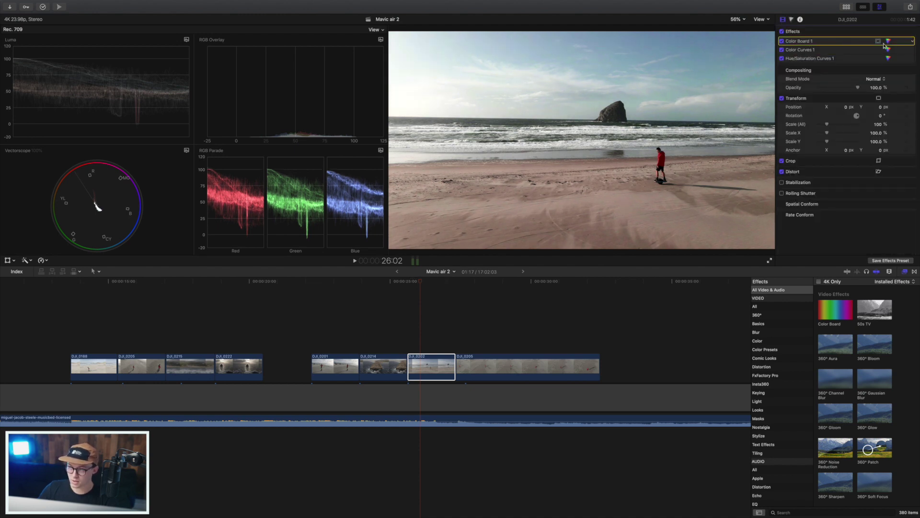
click(888, 41)
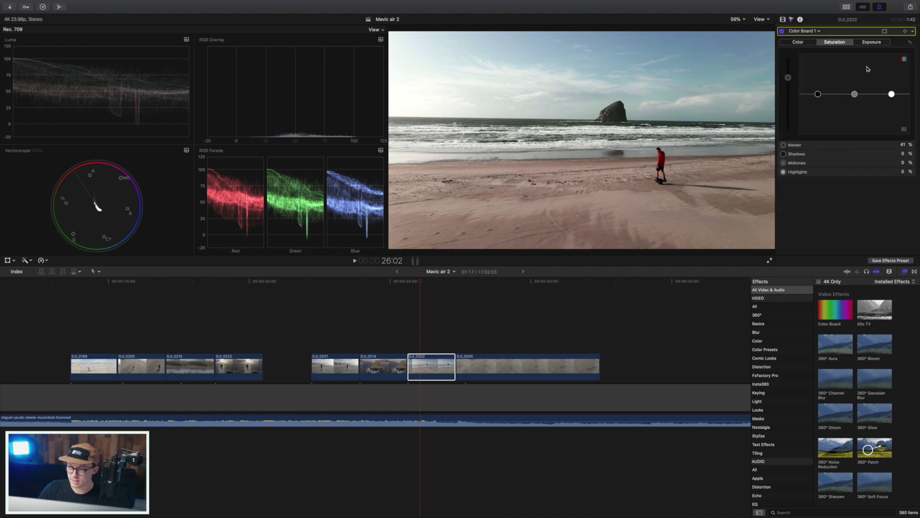
click(871, 43)
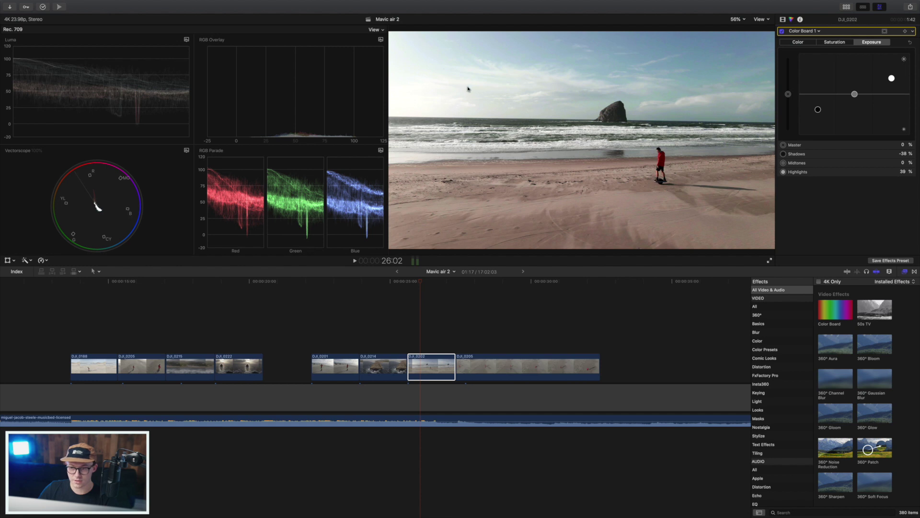
drag(893, 80, 892, 88)
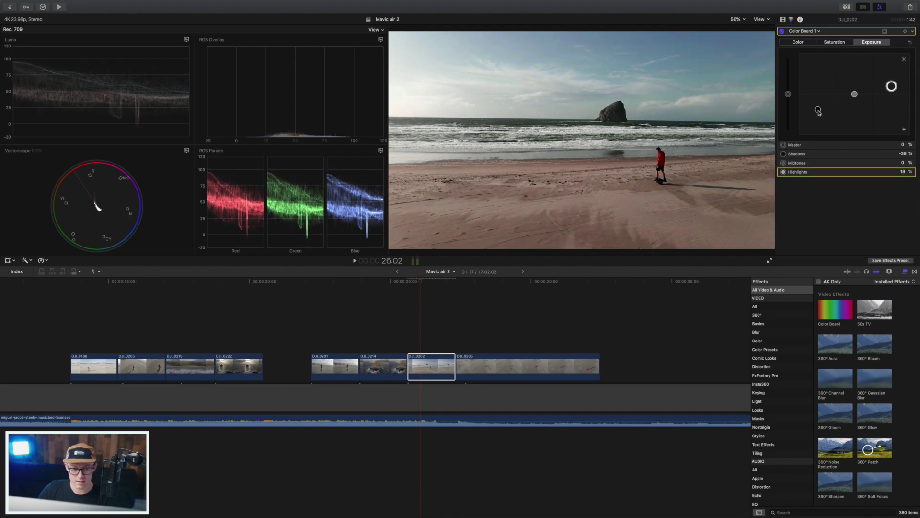
drag(818, 112, 857, 91)
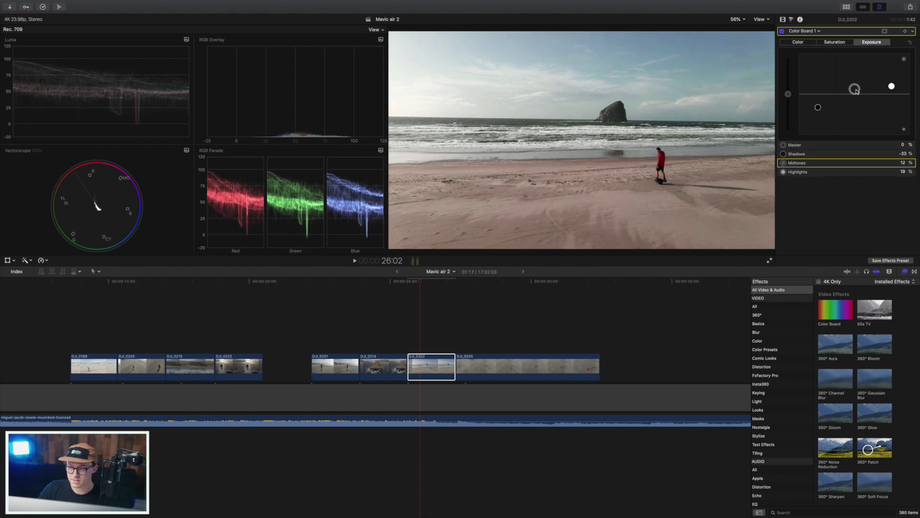
drag(856, 91, 856, 90)
click(783, 21)
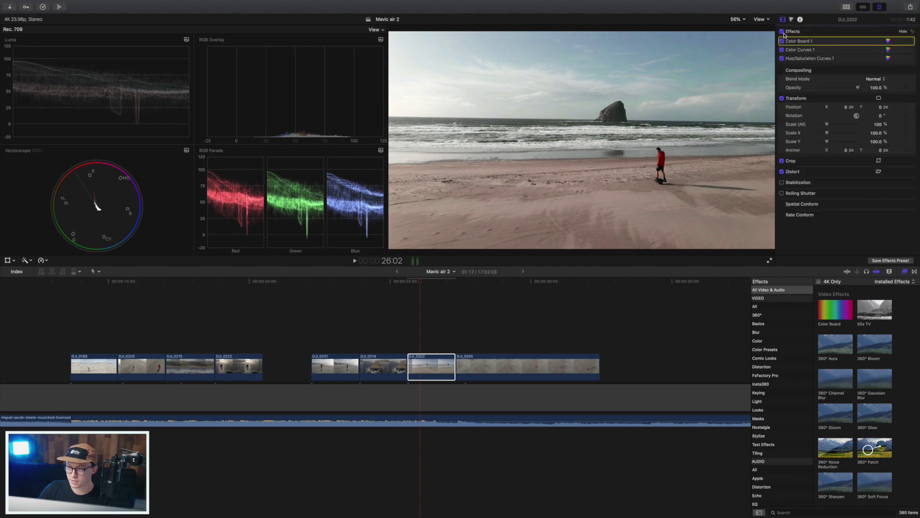
click(782, 32)
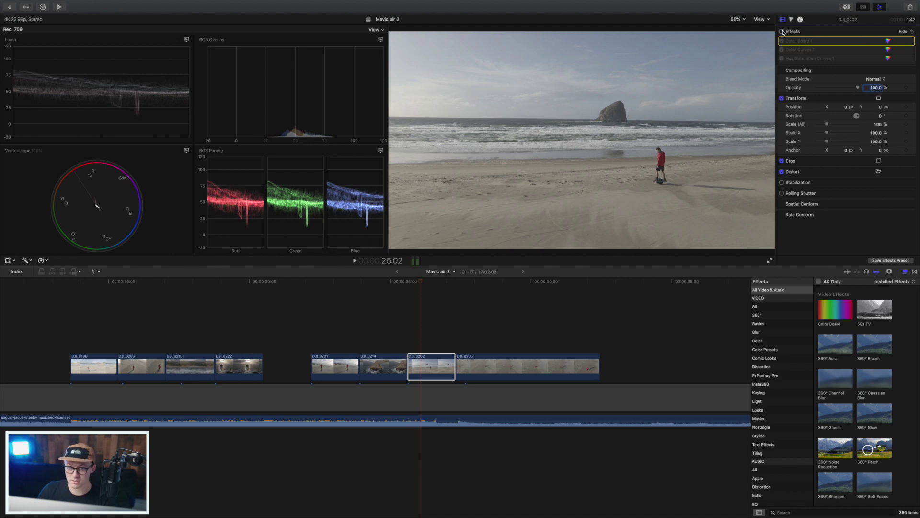
click(782, 32)
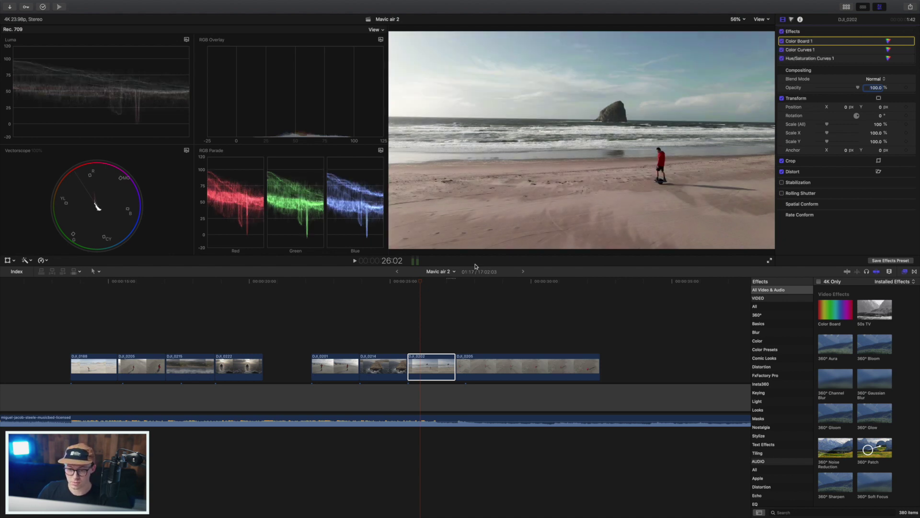
mouse_move(389, 285)
mouse_down()
mouse_move(413, 286)
mouse_move(379, 286)
mouse_up()
key(XF86AudioMute)
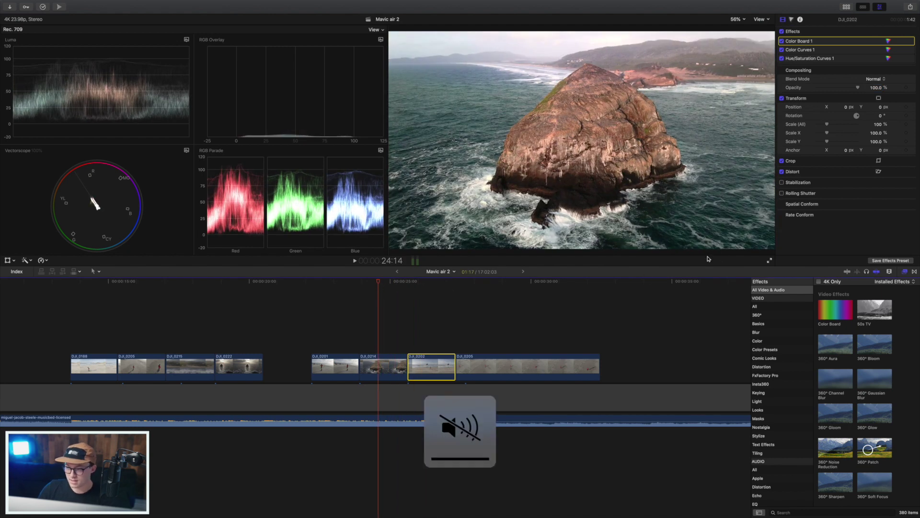
click(769, 261)
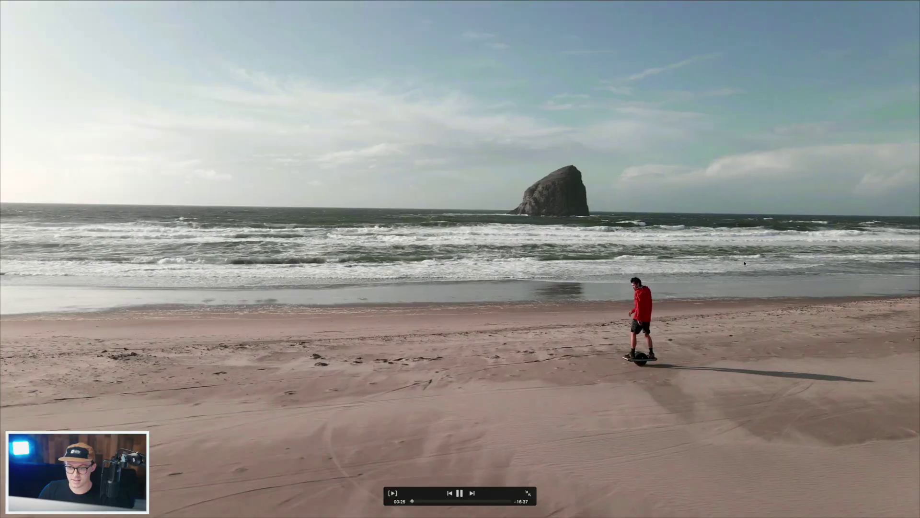
key(Escape)
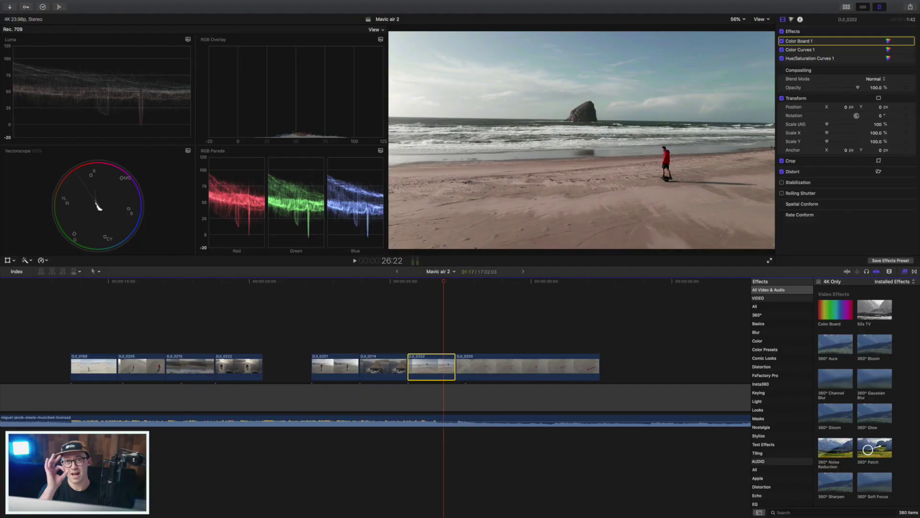